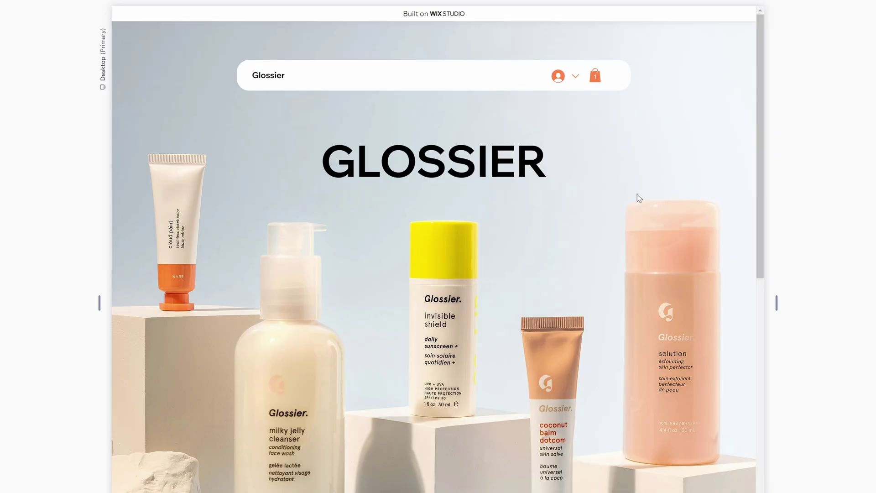
Scroll down through the finished Glossier store preview and its product grid.
scroll(347, 223, down, 10)
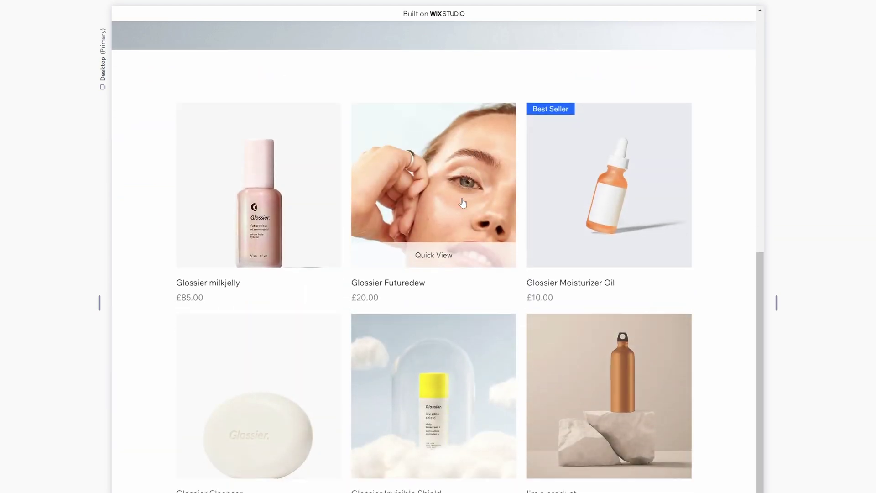
scroll(404, 373, down, 1)
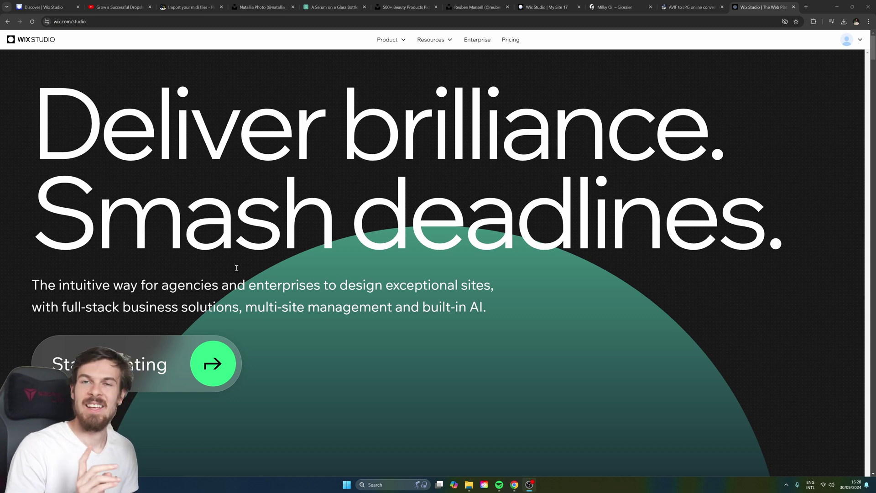
Go to My workspace and start a new site from a Studio template.
click(869, 36)
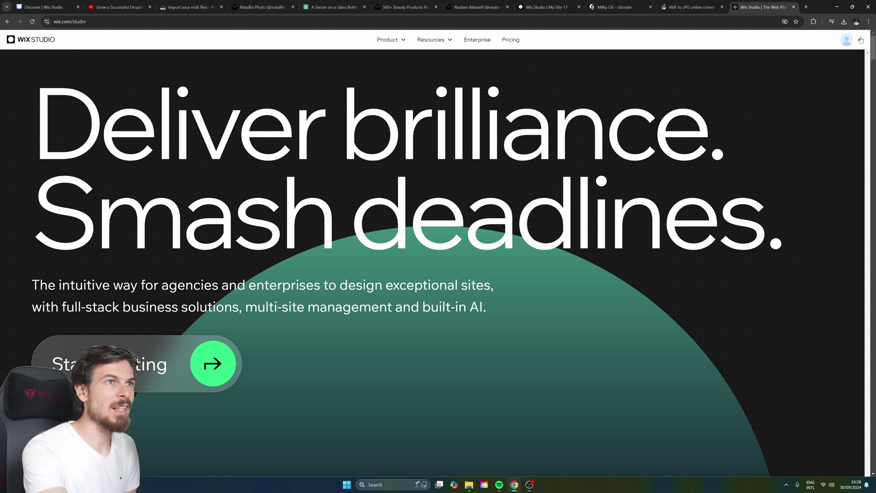
mouse_move(860, 41)
click(817, 64)
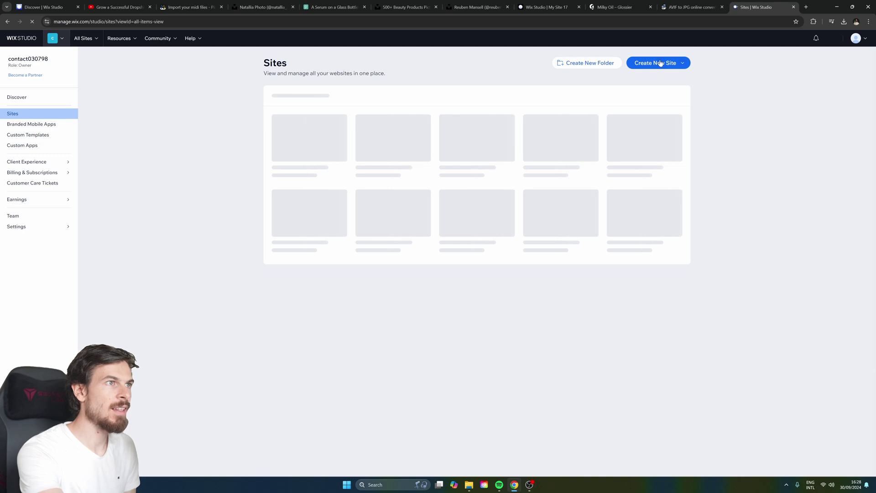
click(661, 63)
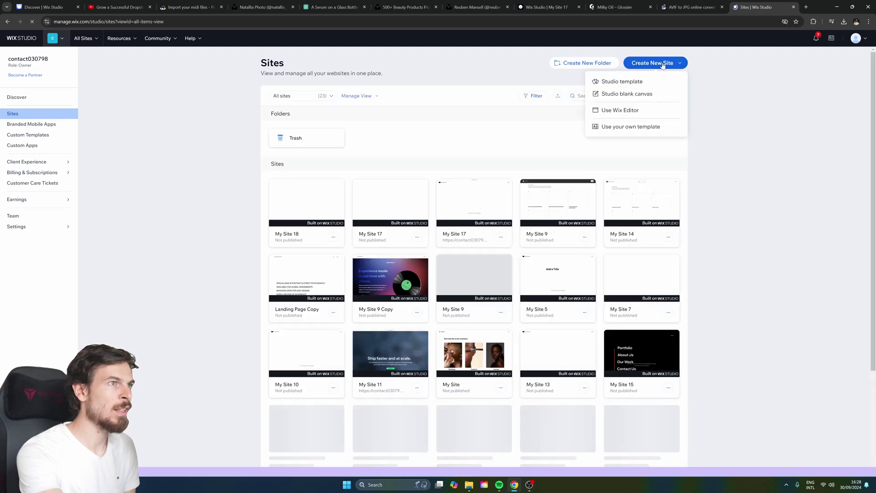
click(623, 82)
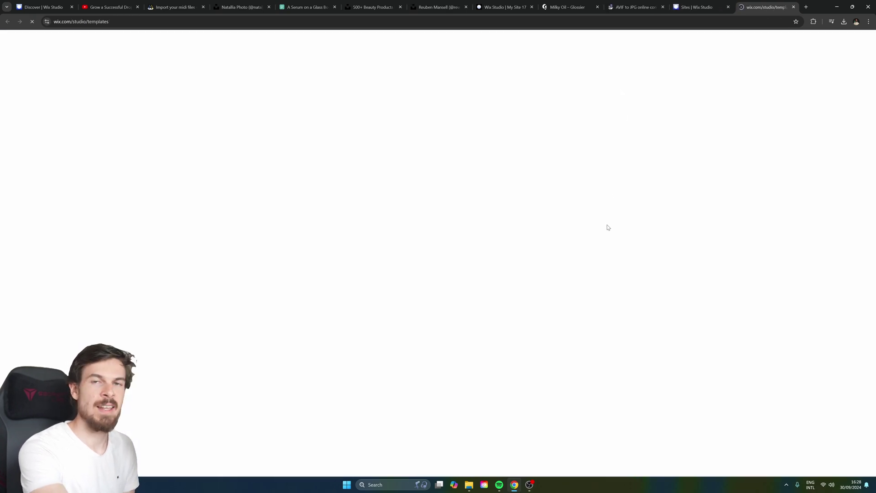
Browse the Studio templates and pick the Blank Canvas template.
scroll(548, 224, down, 15)
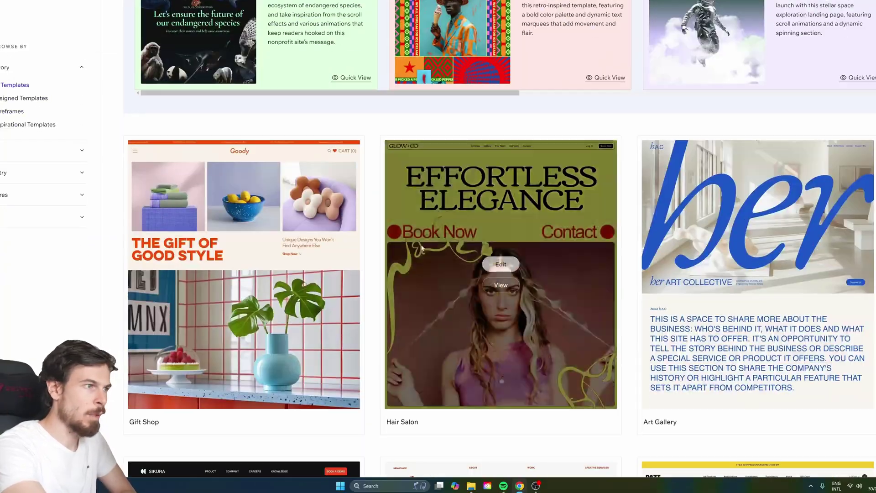
scroll(416, 224, up, 8)
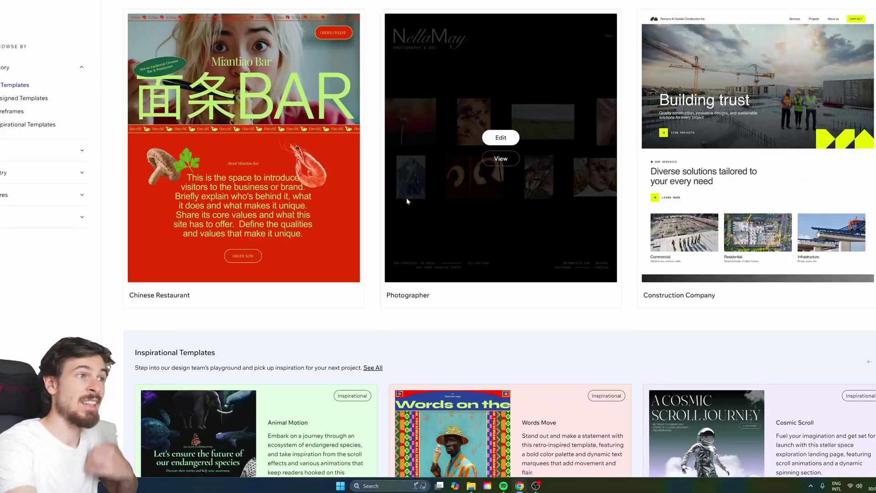
scroll(407, 201, up, 10)
scroll(249, 237, down, 3)
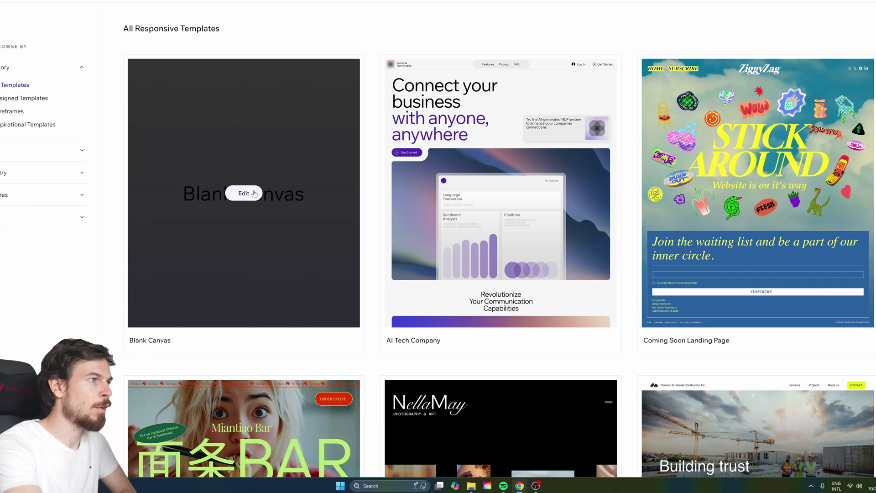
click(254, 193)
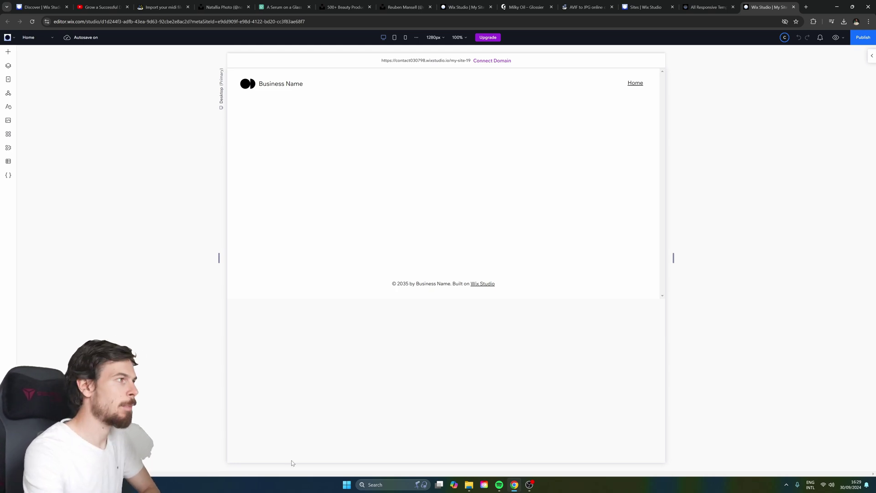
Open the business apps list and add Wix Stores to the blank site.
click(23, 266)
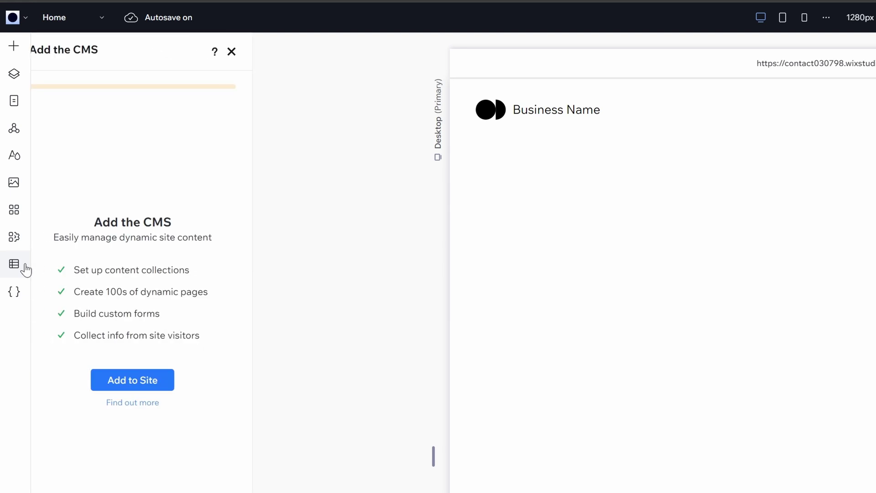
click(21, 242)
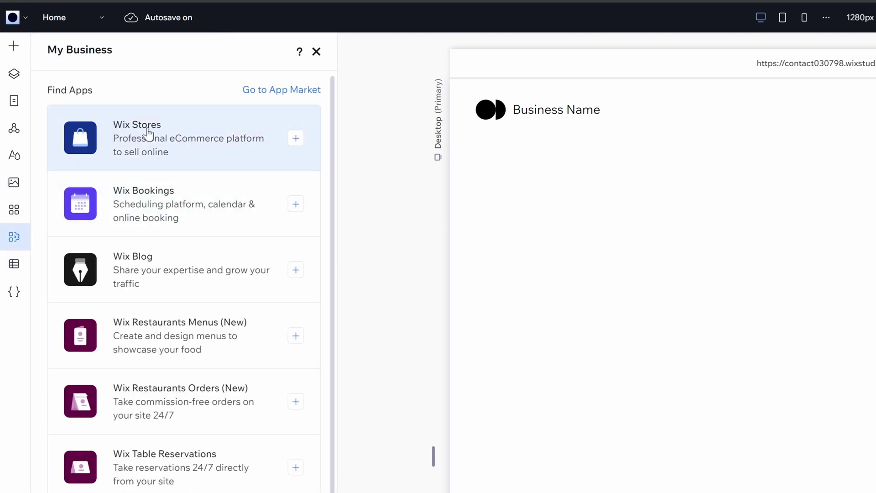
click(296, 138)
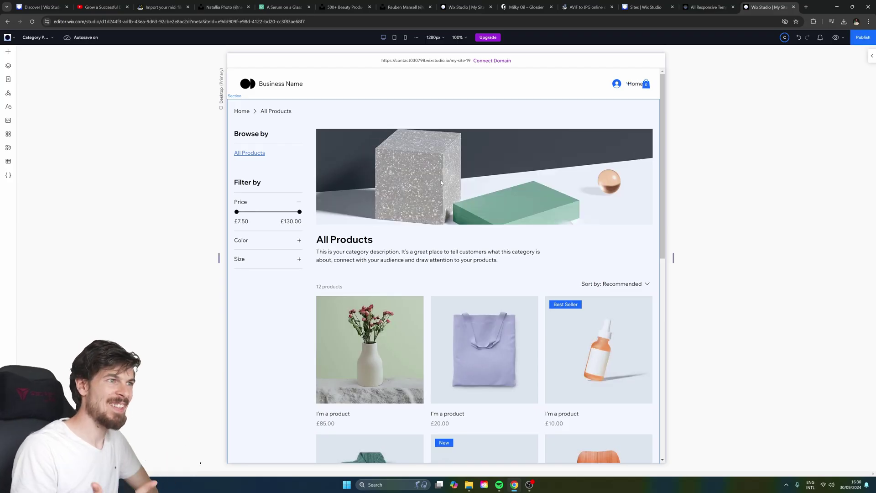
View the new Category, Cart and Thank You pages in the Pages list, then return Home.
scroll(440, 180, down, 5)
scroll(412, 212, up, 5)
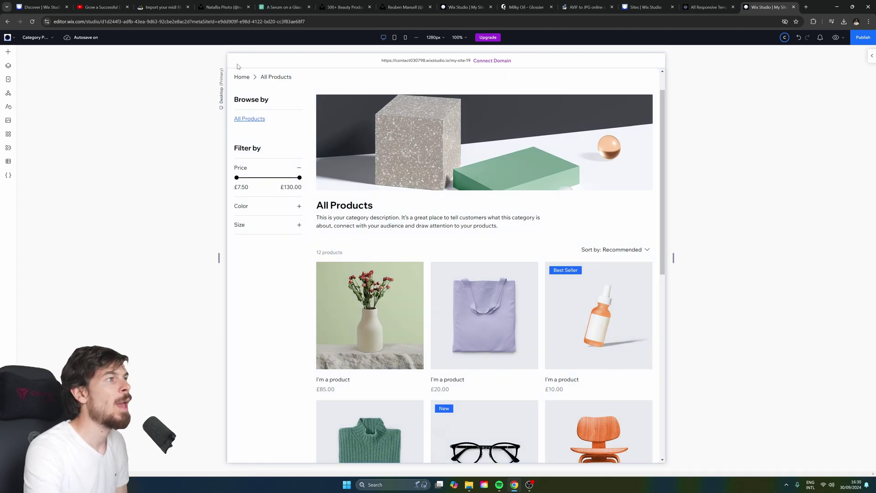
click(8, 67)
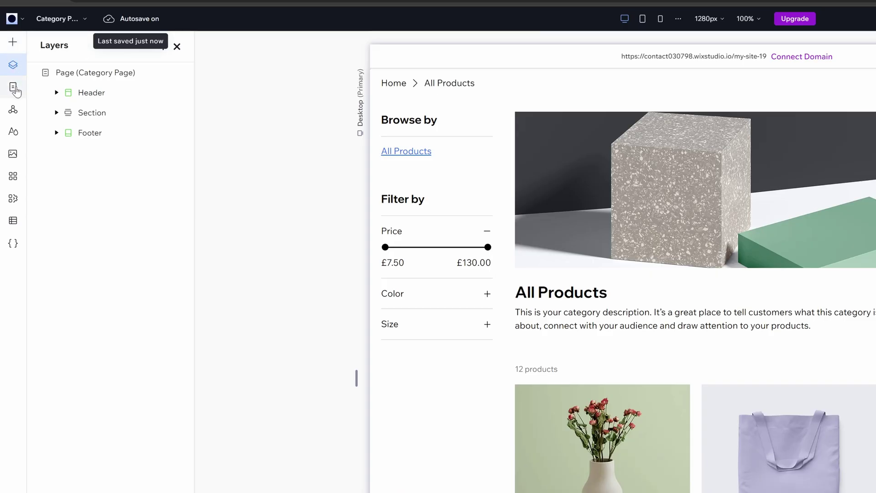
click(14, 89)
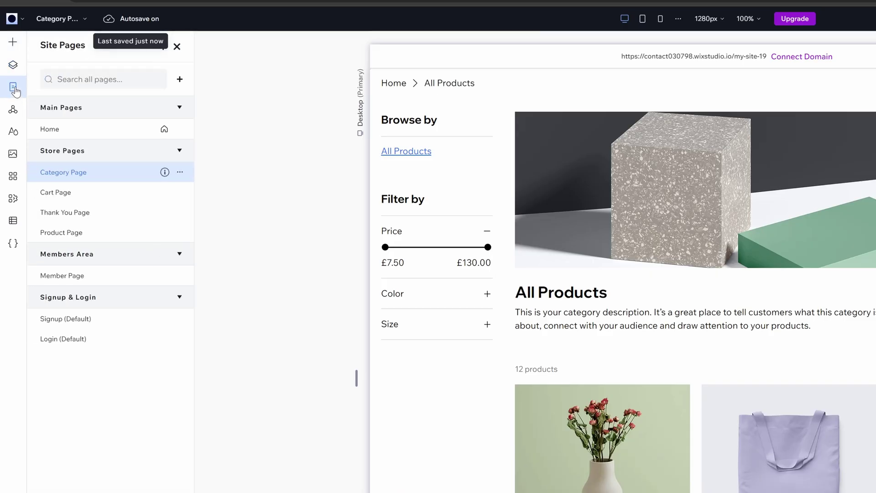
click(73, 134)
click(82, 173)
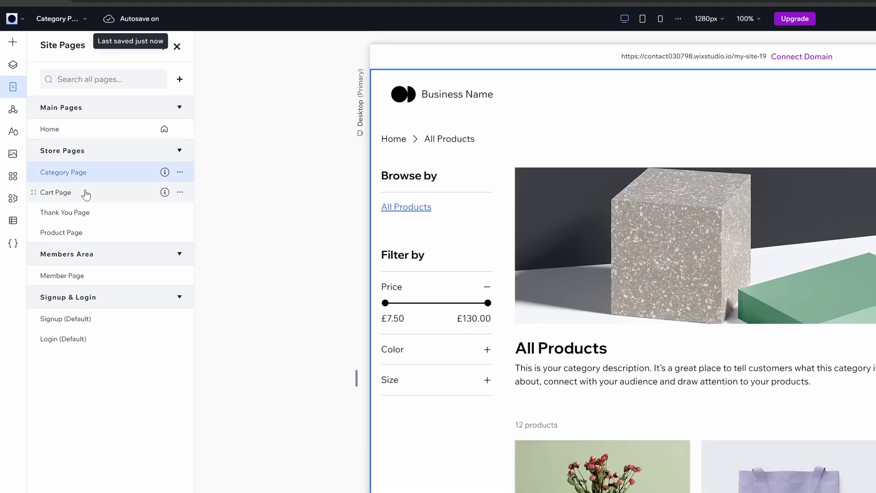
click(86, 193)
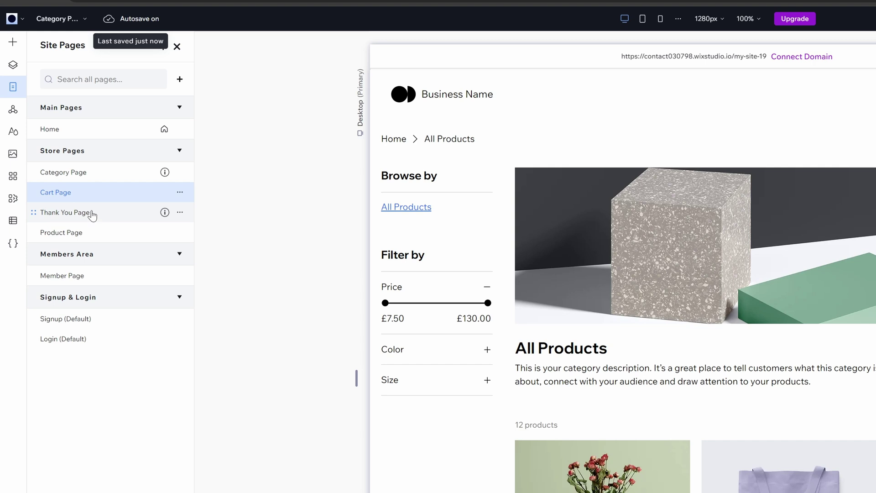
click(92, 213)
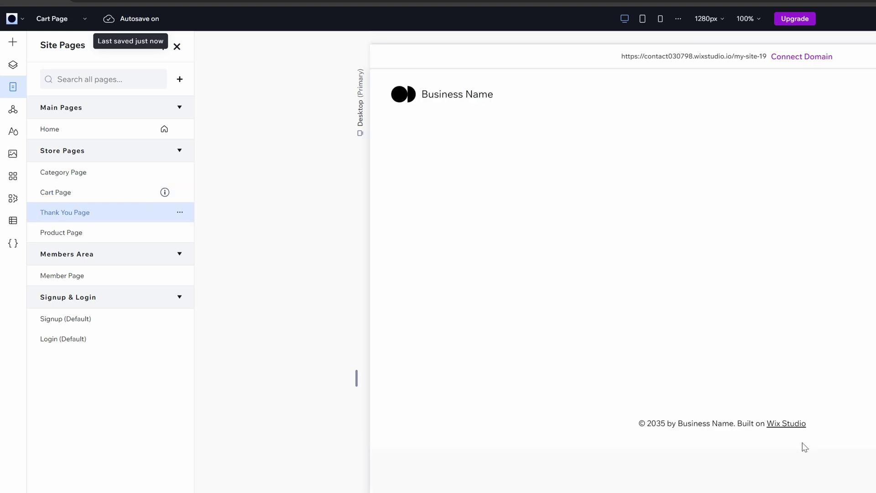
click(84, 131)
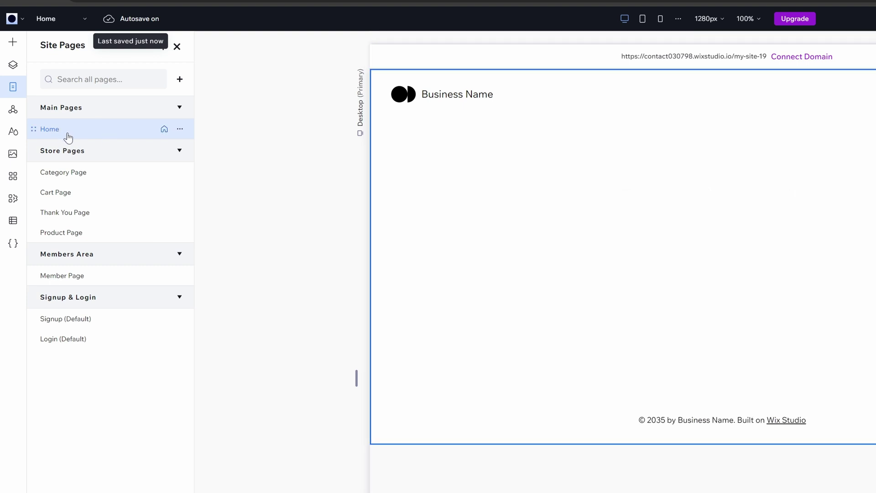
Shift the login bar and menu left and place the cart icon beside the member icon.
click(478, 107)
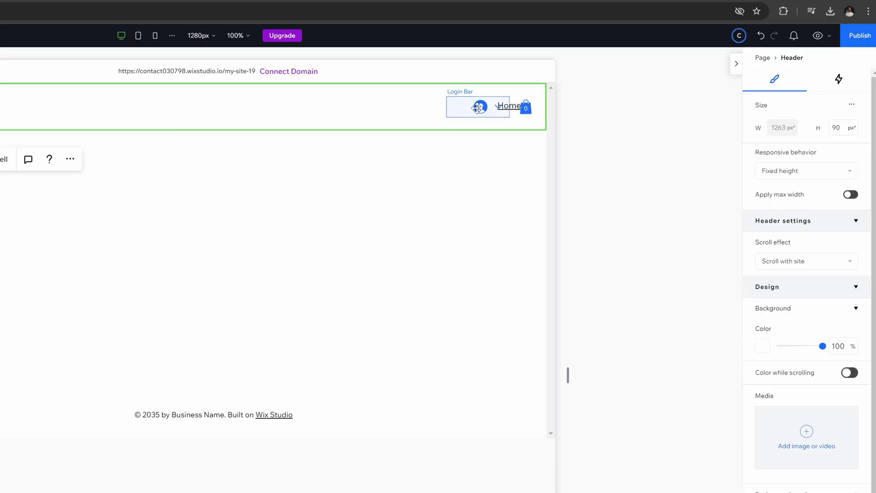
click(478, 107)
drag(480, 106, 426, 106)
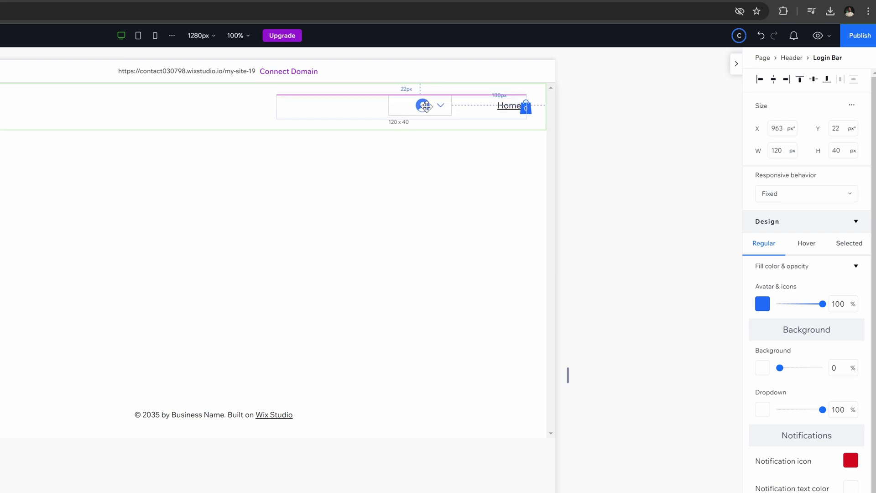
click(502, 105)
drag(482, 106, 435, 106)
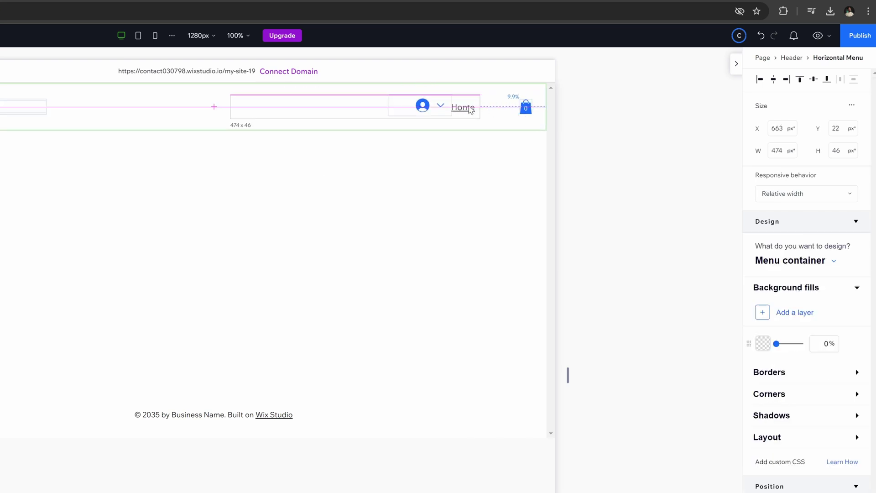
click(527, 108)
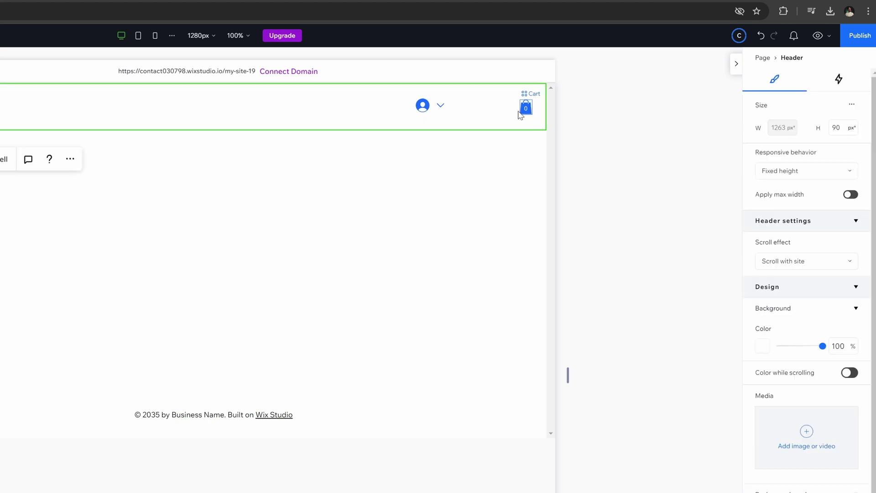
click(526, 107)
drag(511, 109, 469, 107)
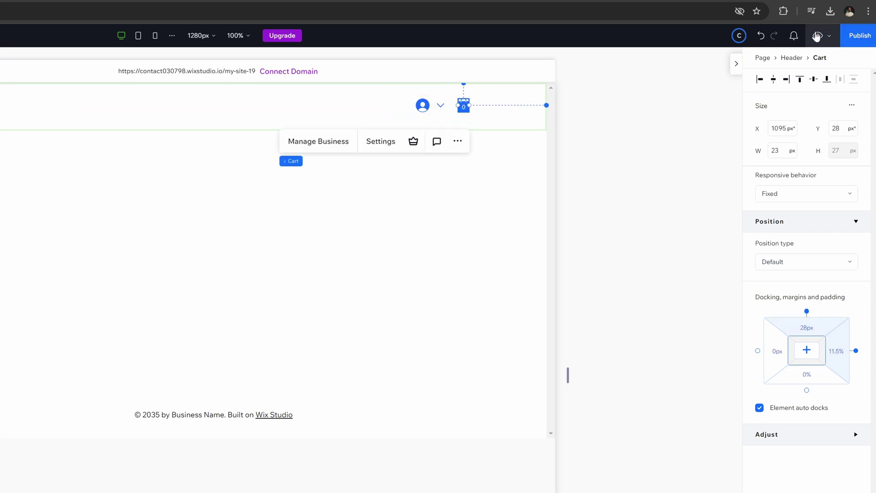
Preview the site, open and close the empty cart, then return to editing.
click(818, 35)
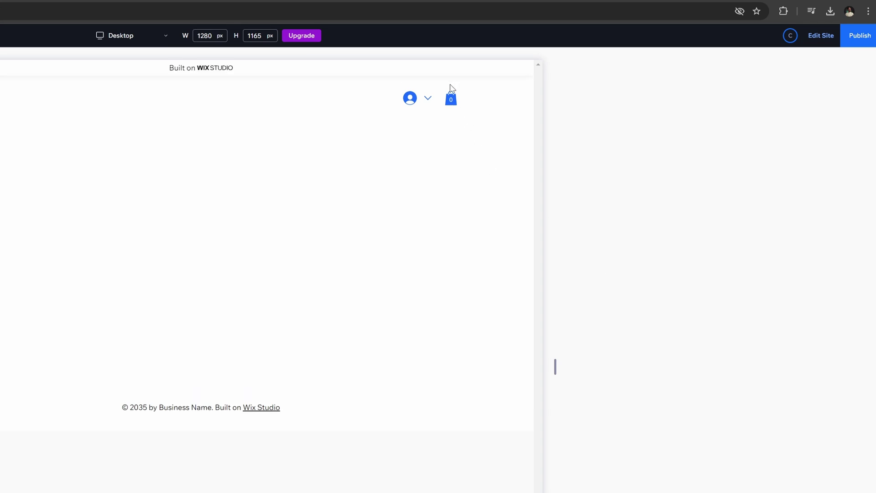
click(451, 104)
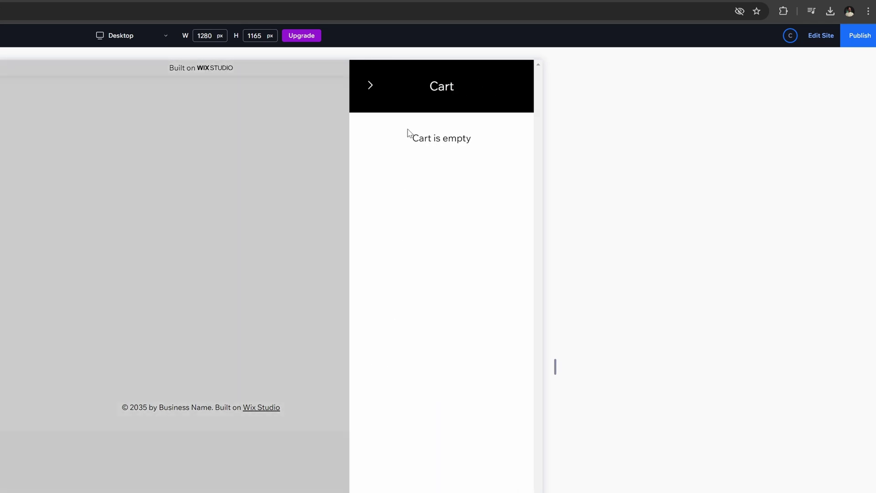
click(380, 88)
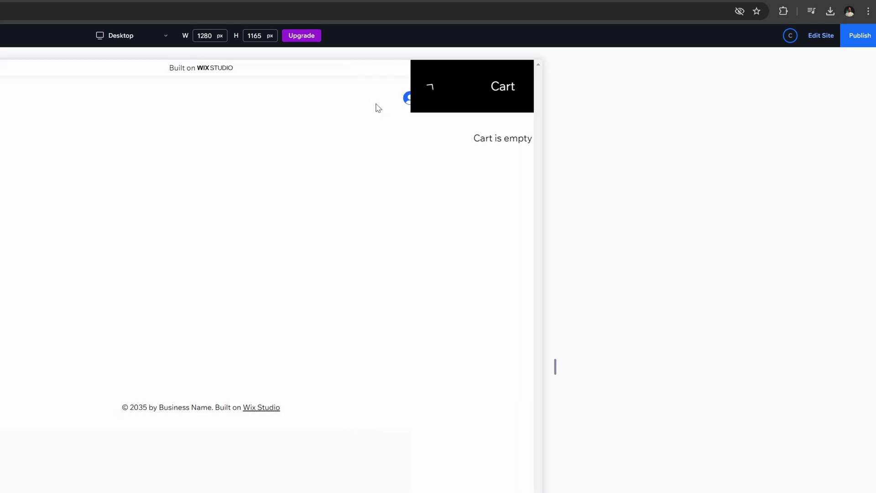
click(817, 36)
Set the mini cart's body text colour to orange #FA854F.
click(388, 157)
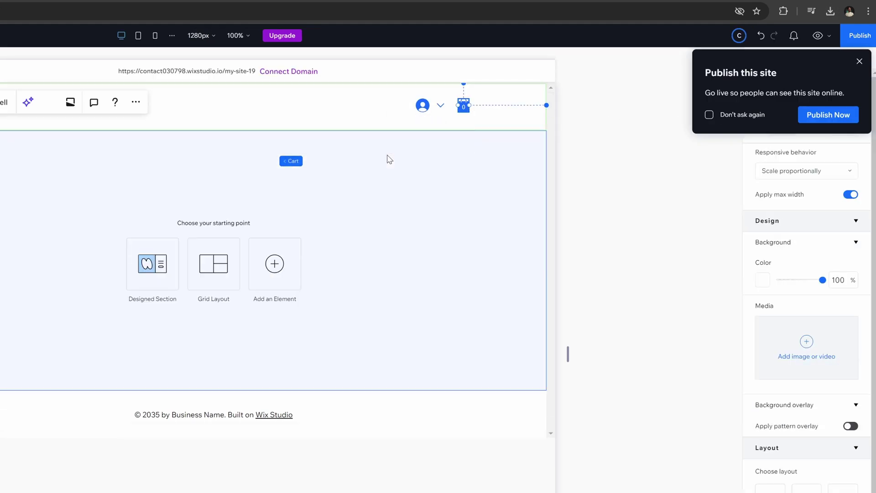
click(462, 108)
click(462, 108)
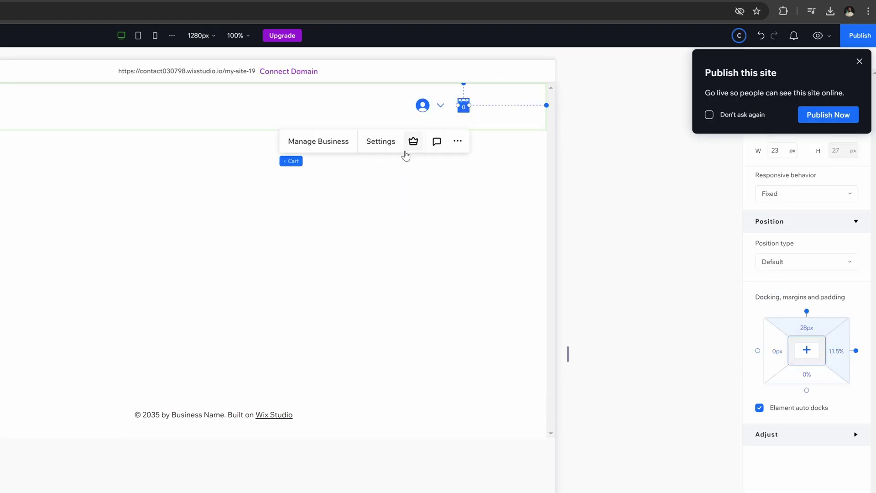
click(379, 142)
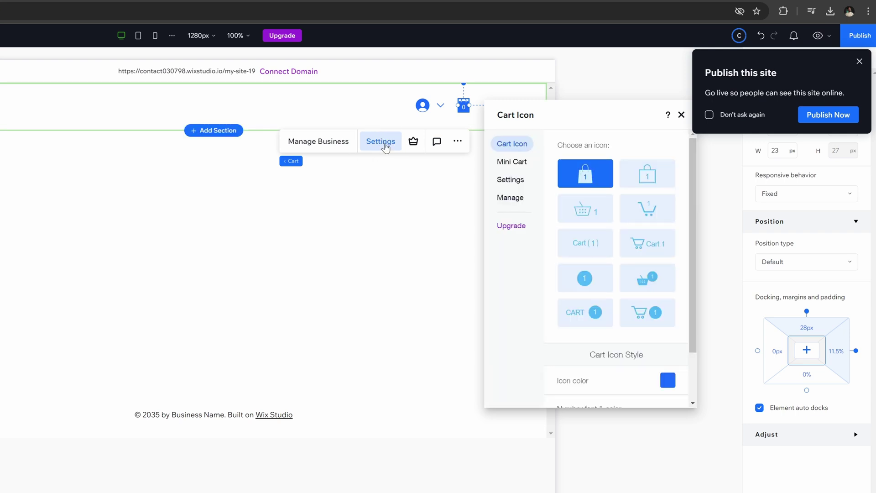
click(512, 179)
click(513, 162)
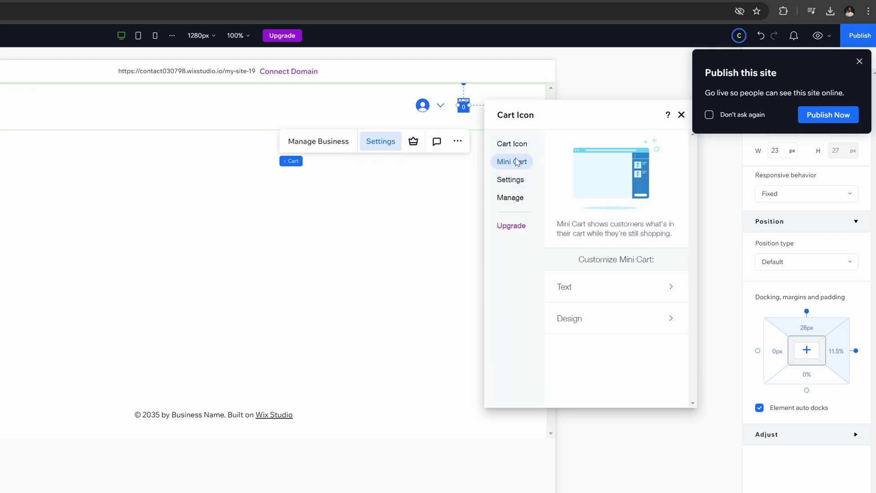
click(606, 318)
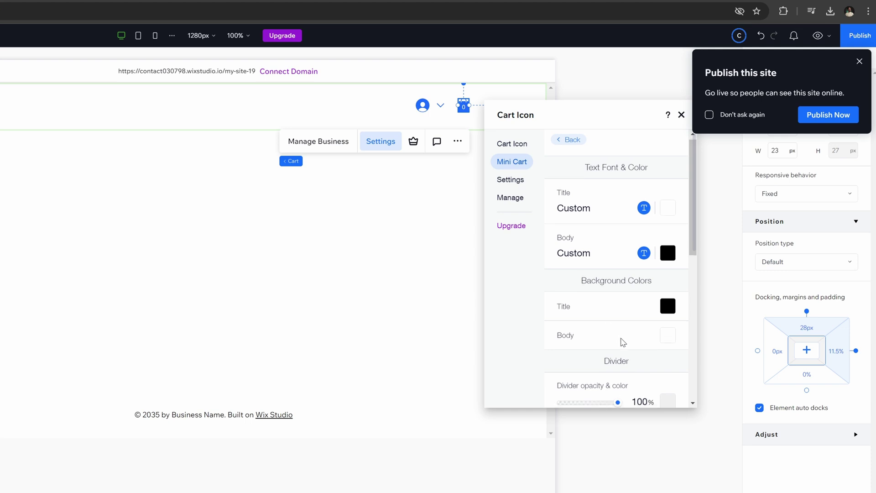
scroll(664, 257, down, 3)
scroll(662, 249, up, 3)
click(667, 258)
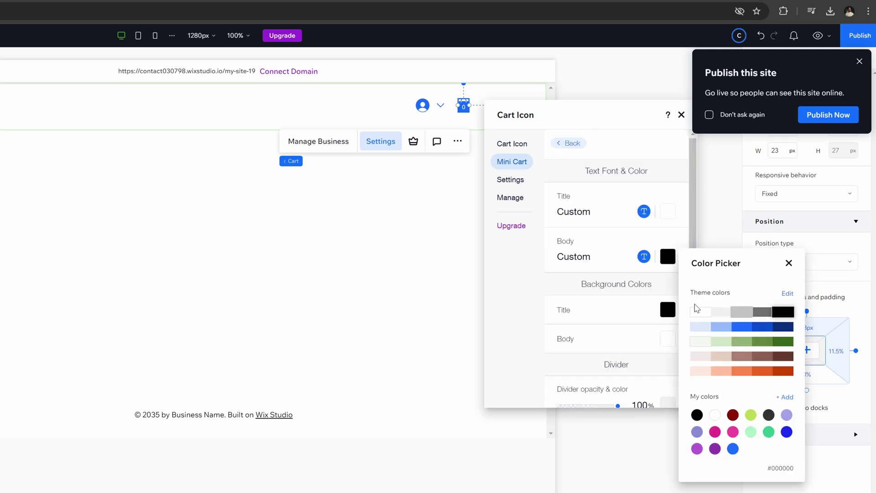
click(742, 370)
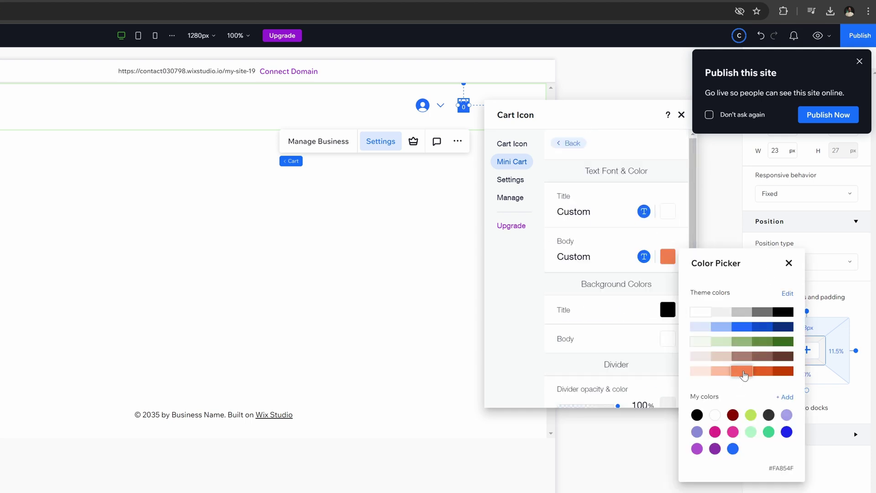
click(610, 294)
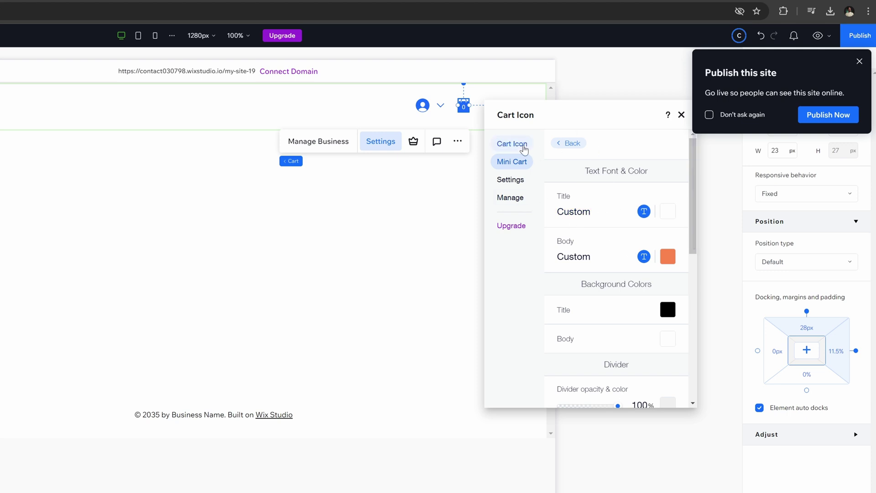
Set the header cart icon colour to the same orange #FA854F.
click(525, 150)
click(668, 320)
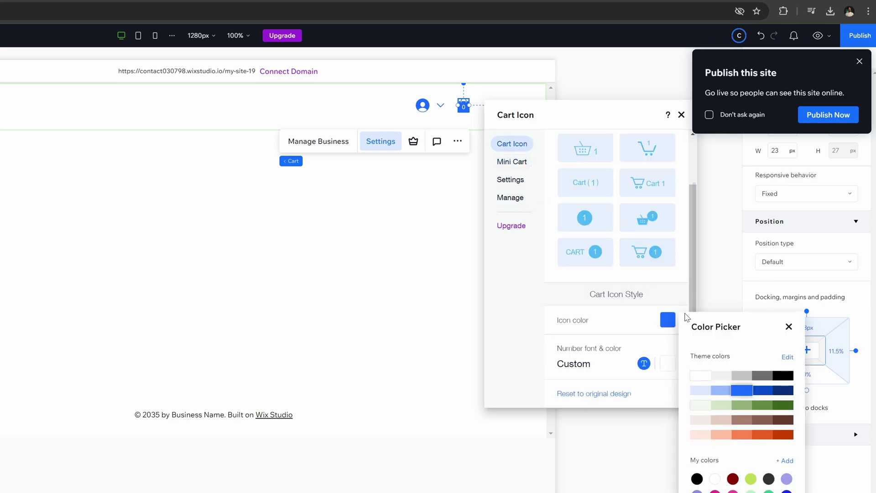
click(745, 431)
click(423, 107)
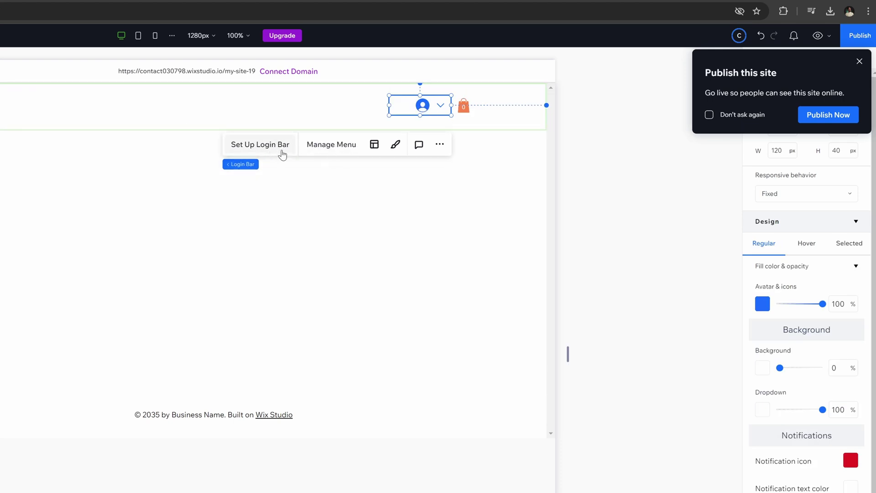
Try the Full login bar layout, then keep the Avatar-only layout.
click(280, 148)
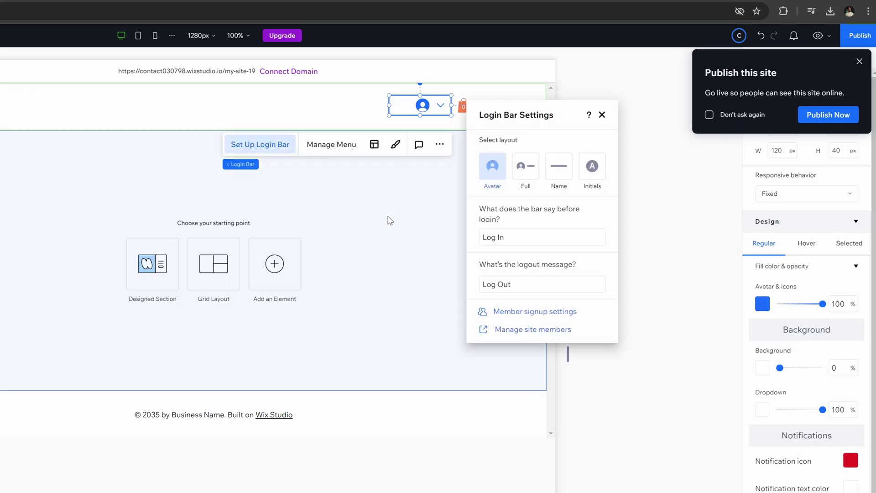
click(525, 169)
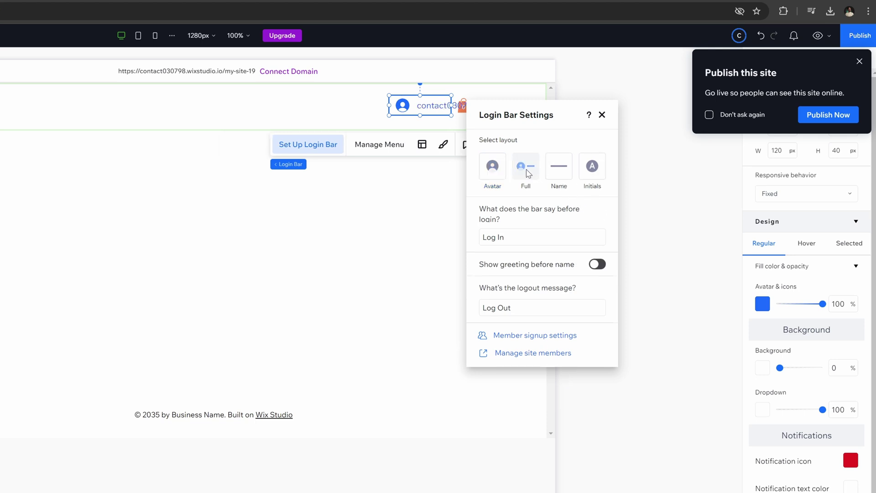
click(500, 168)
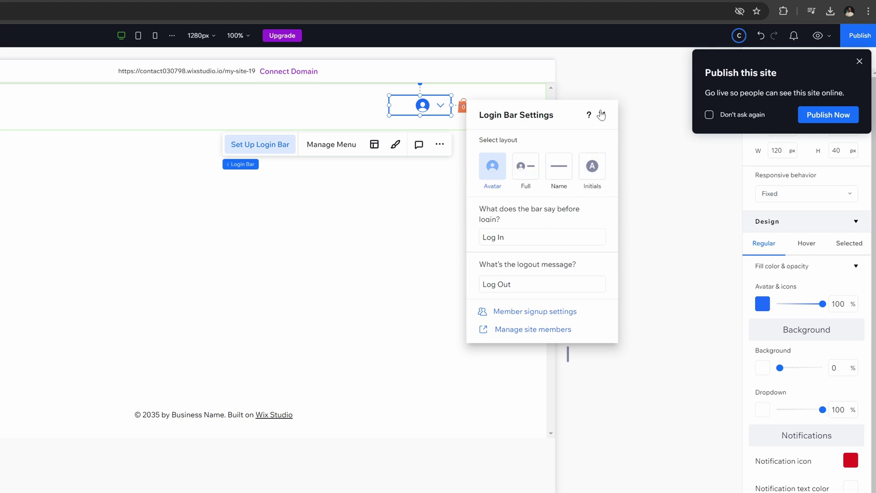
click(602, 115)
Set the login bar's Avatar & icons colour to orange #FA854F.
click(393, 147)
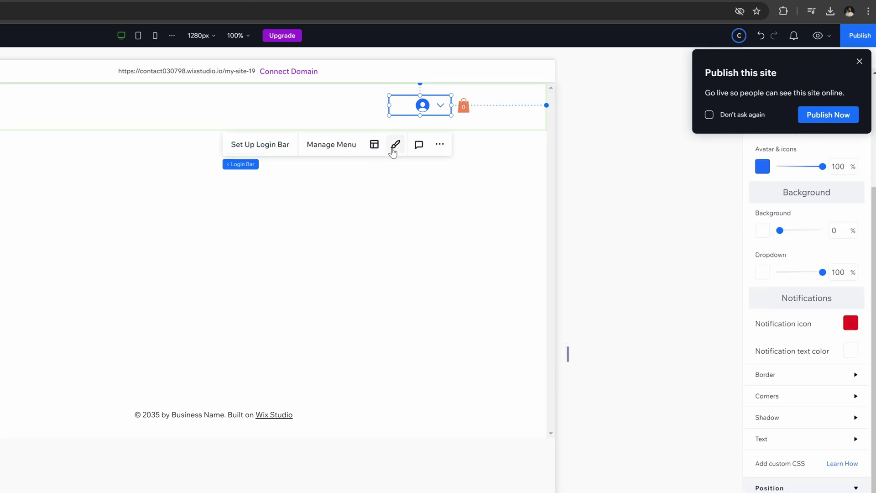
scroll(835, 216, up, 2)
click(762, 219)
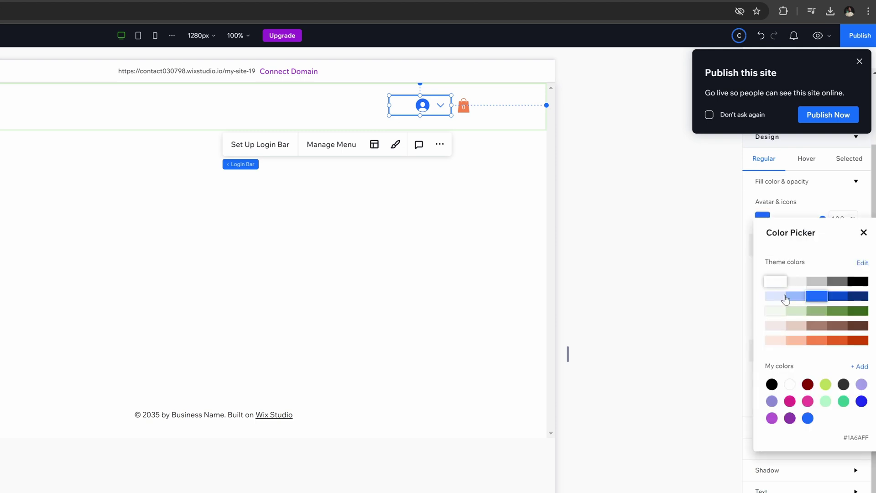
click(820, 348)
click(658, 268)
click(657, 268)
Widen the section's container and centre it in the home section.
click(200, 209)
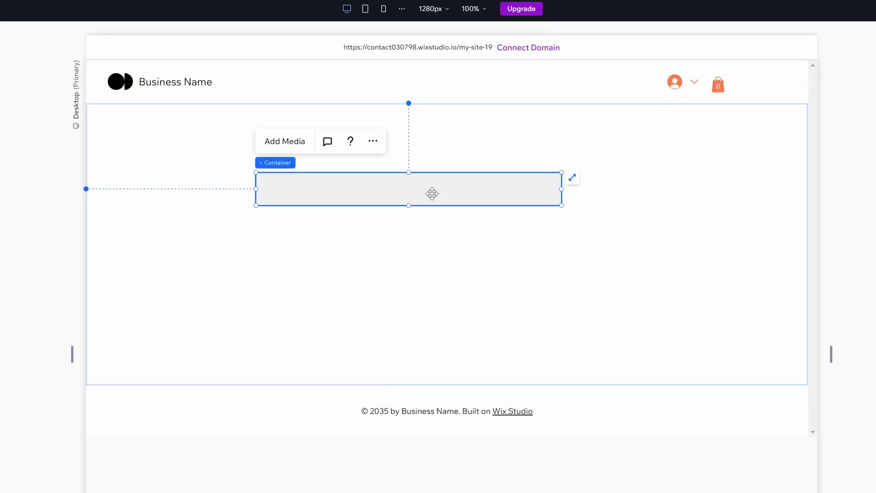
drag(432, 194, 460, 198)
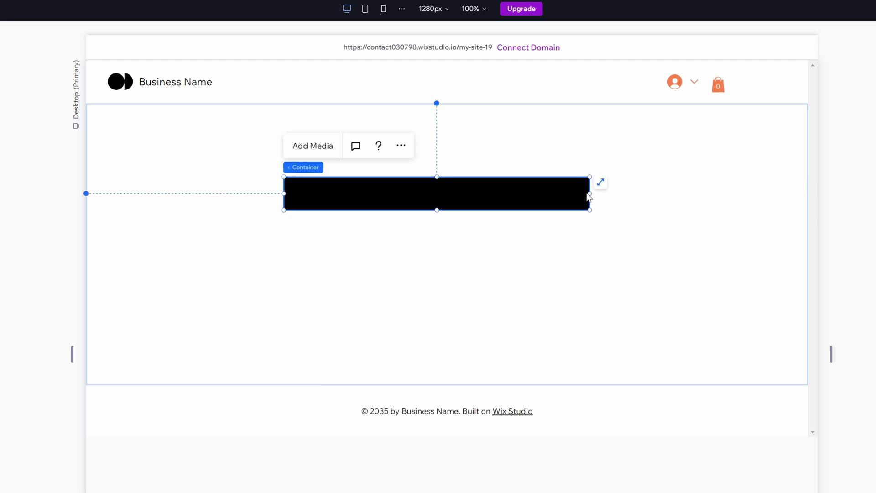
drag(589, 194, 727, 193)
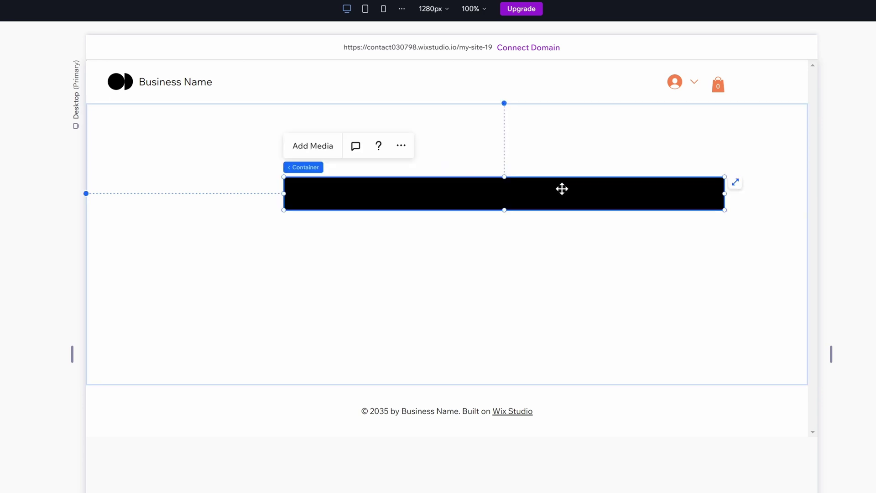
drag(562, 190, 495, 190)
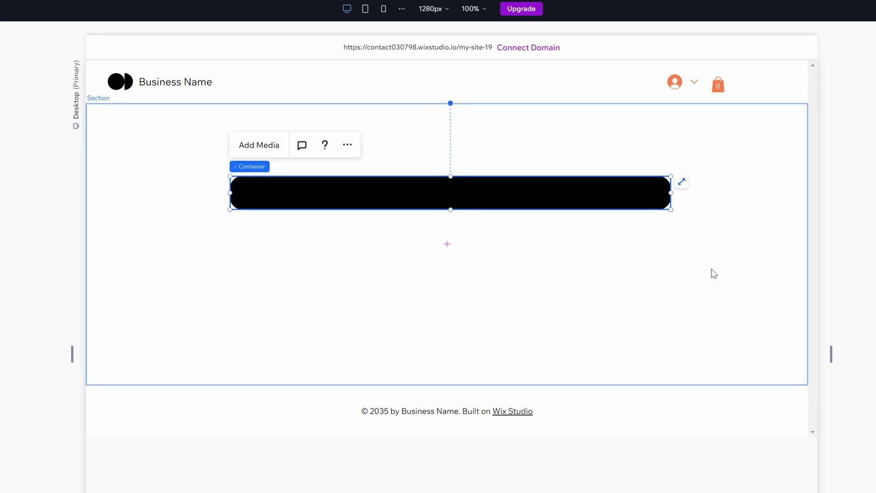
click(630, 286)
click(480, 197)
Move the login bar and cart into the black bar and delete the Business Name logo.
click(225, 90)
click(225, 87)
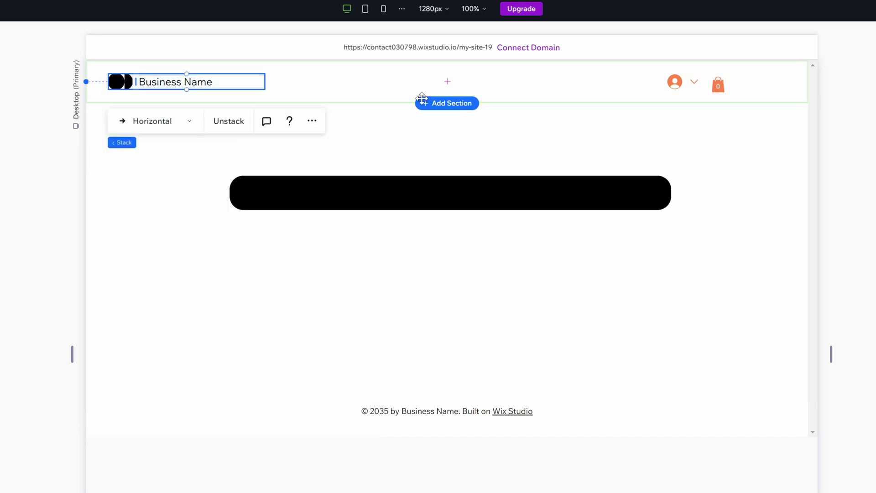
click(677, 81)
drag(677, 82, 625, 194)
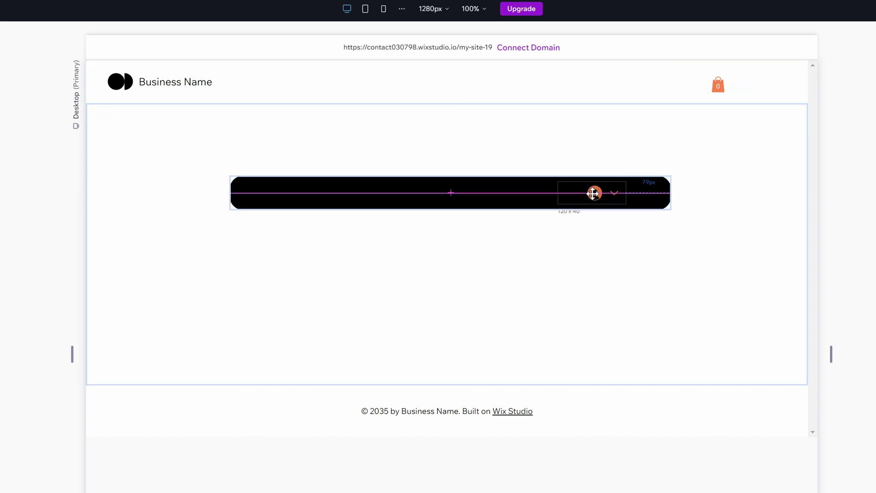
click(719, 88)
drag(719, 88, 644, 196)
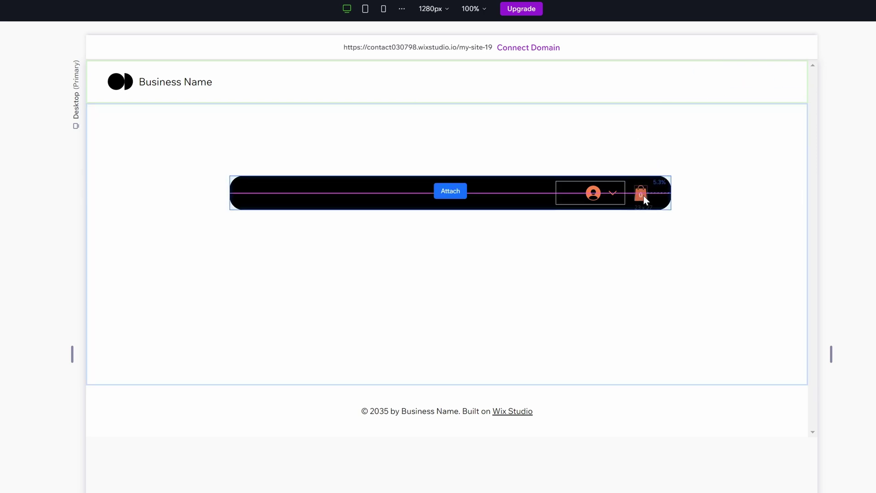
drag(280, 193, 279, 194)
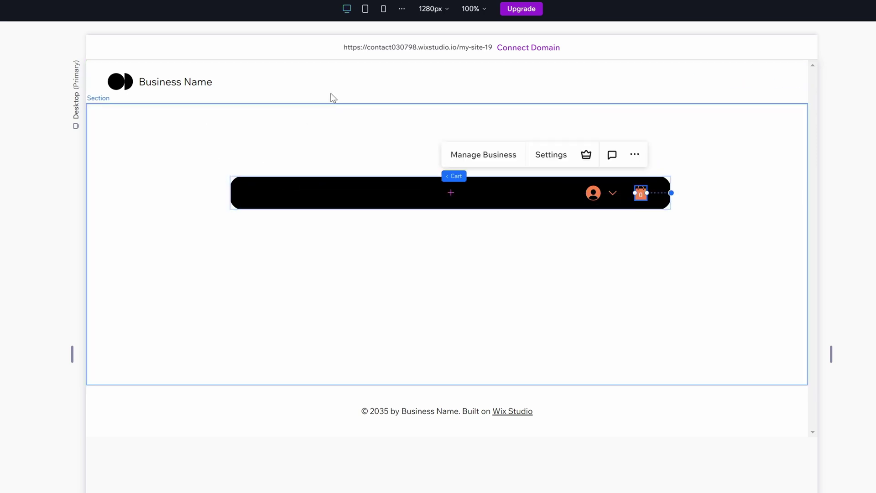
click(331, 96)
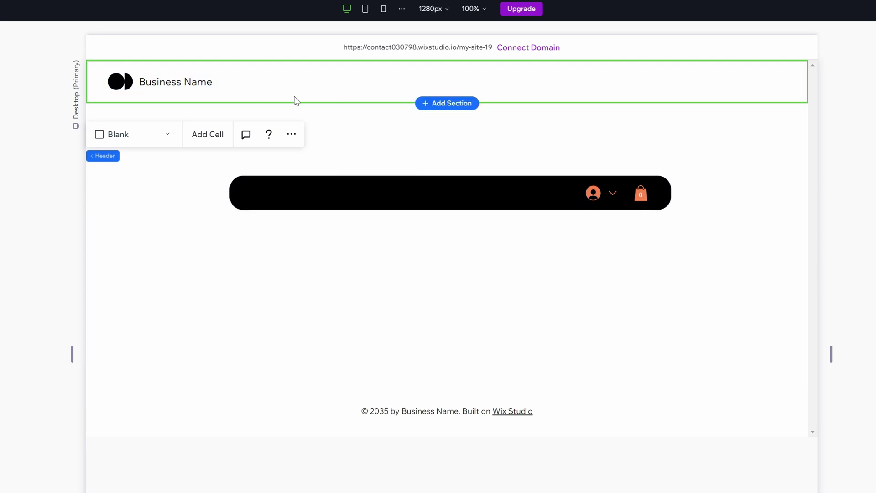
key(Delete)
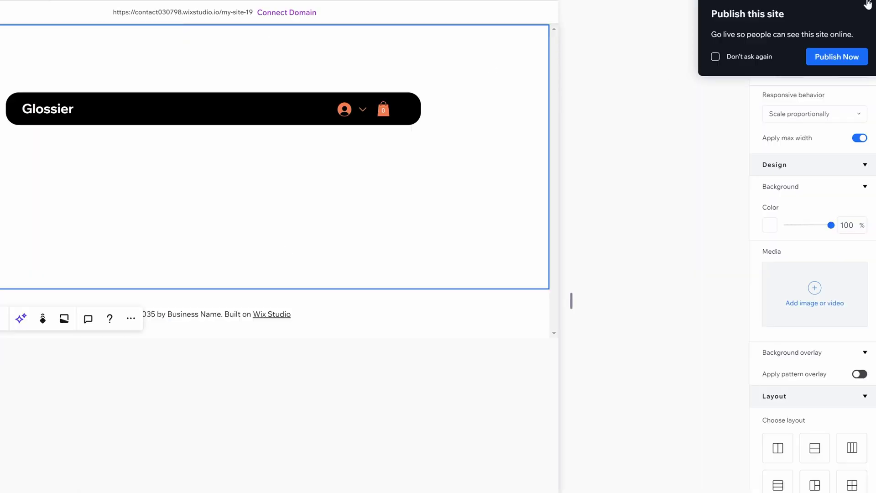
Give the hero section a minimum height of 100 vh via advanced size settings.
click(867, 5)
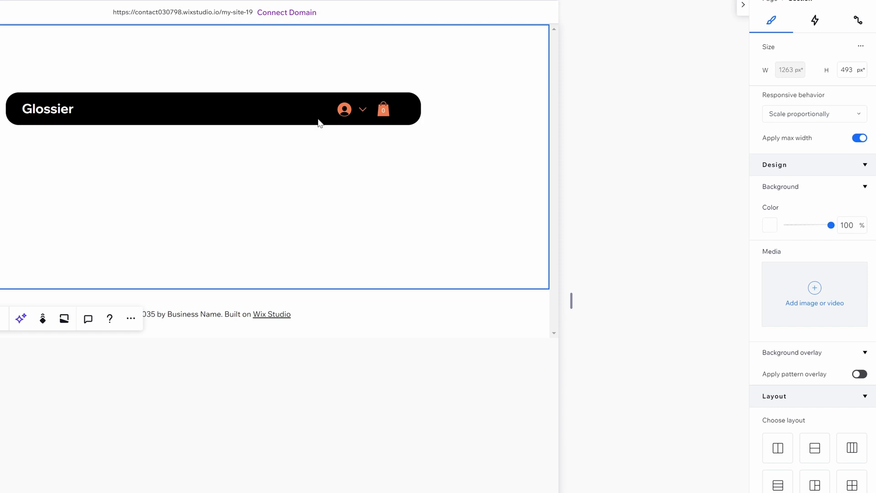
click(861, 47)
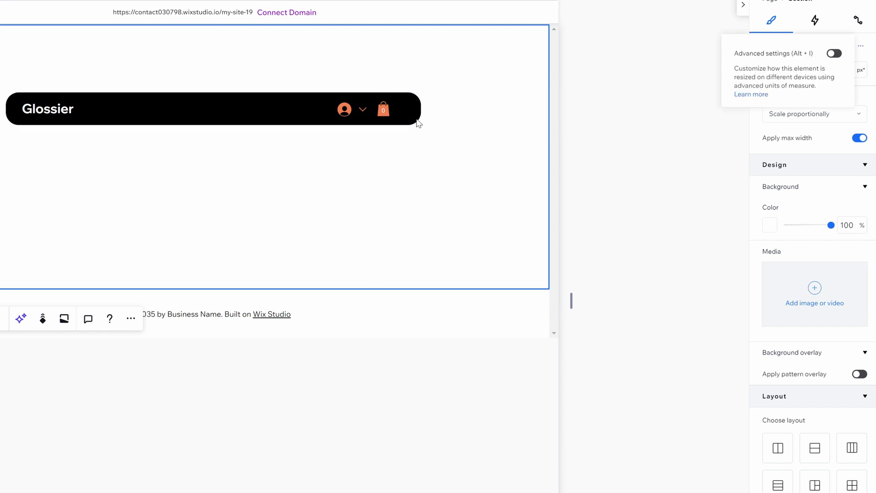
click(835, 54)
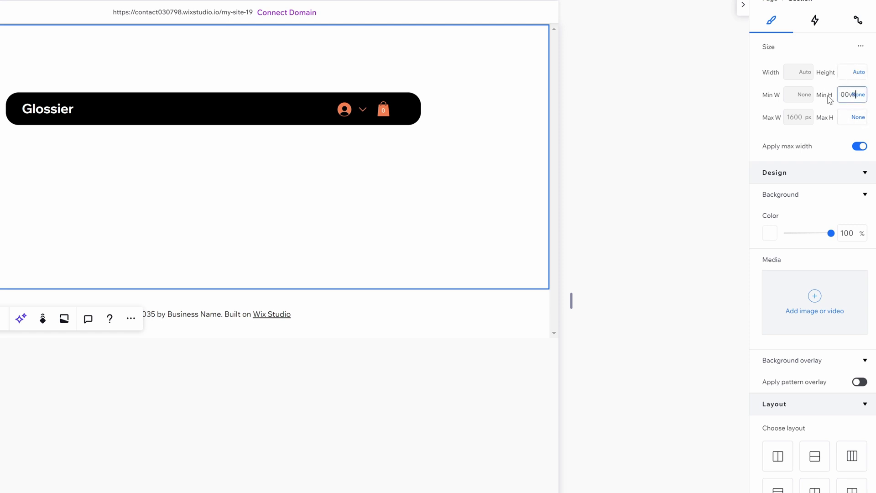
key(Return)
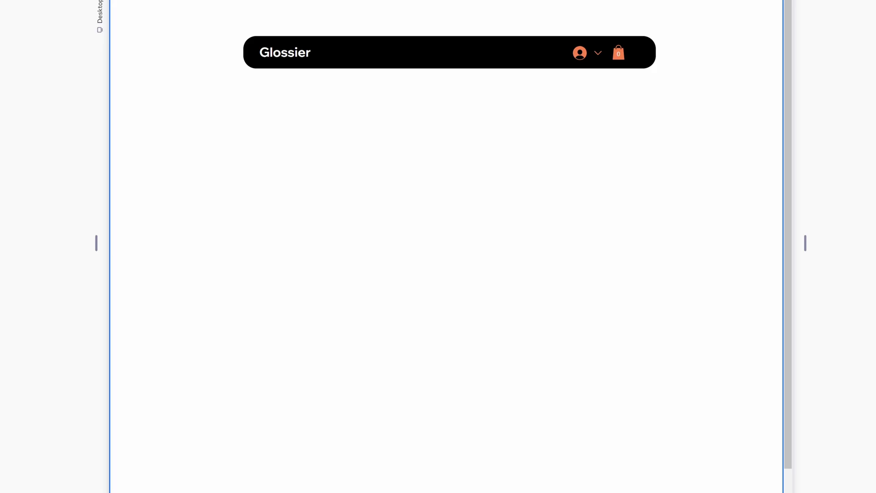
click(550, 269)
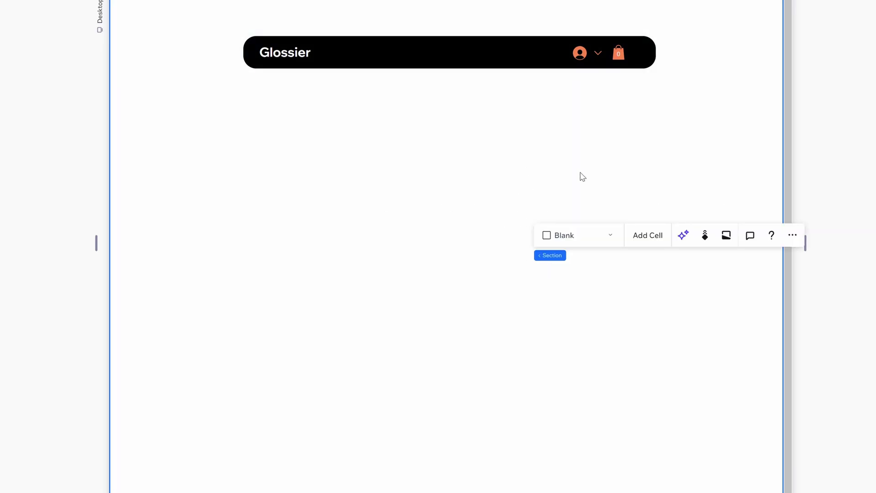
Upload the Glossier product photo from the computer as the section background.
click(726, 235)
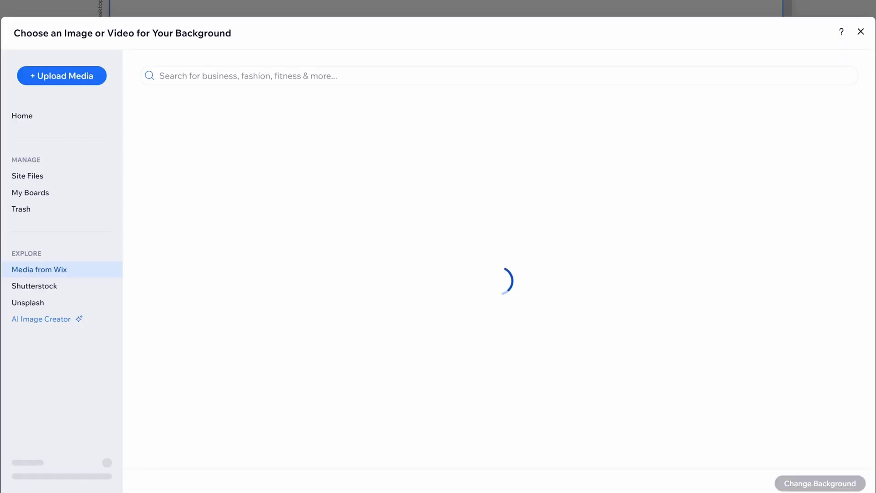
click(69, 77)
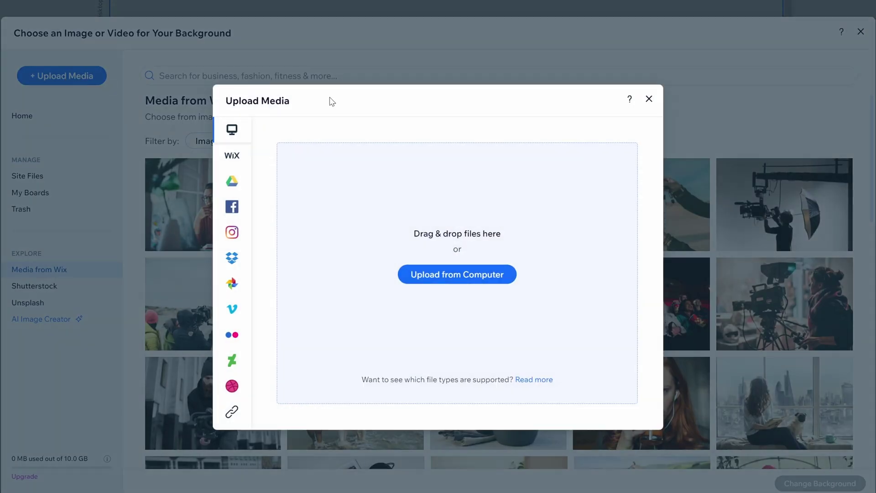
click(462, 274)
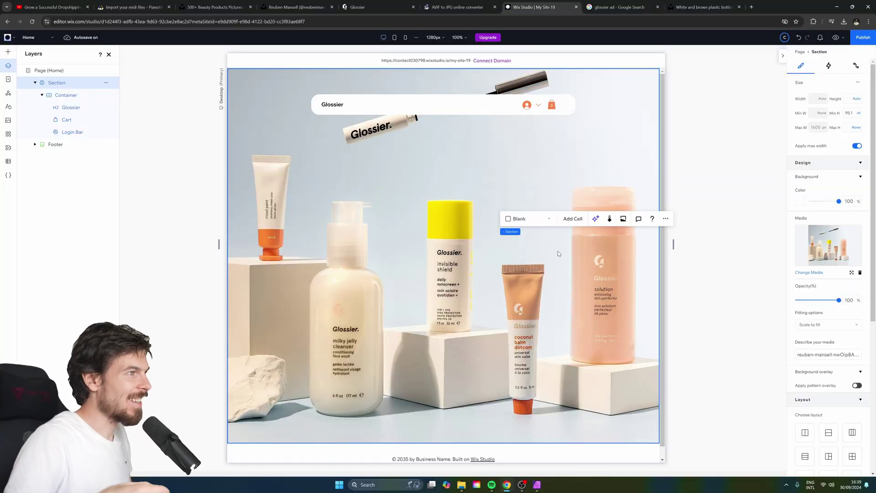
click(432, 185)
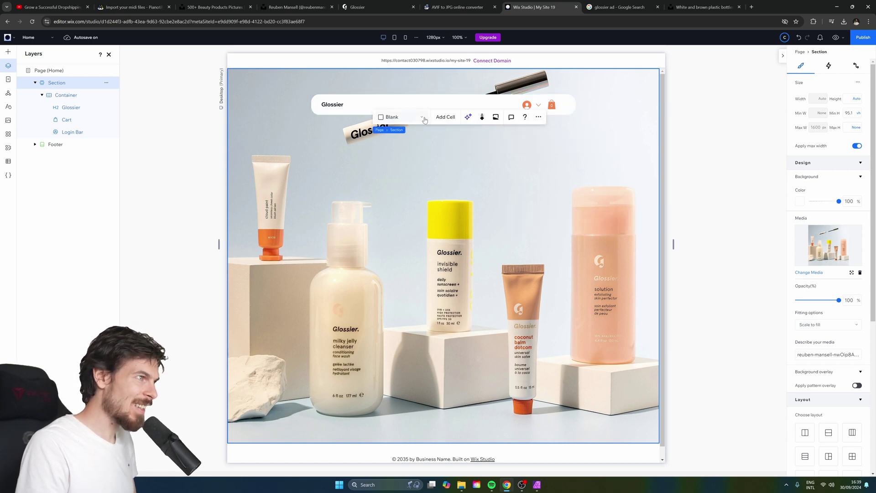
click(685, 149)
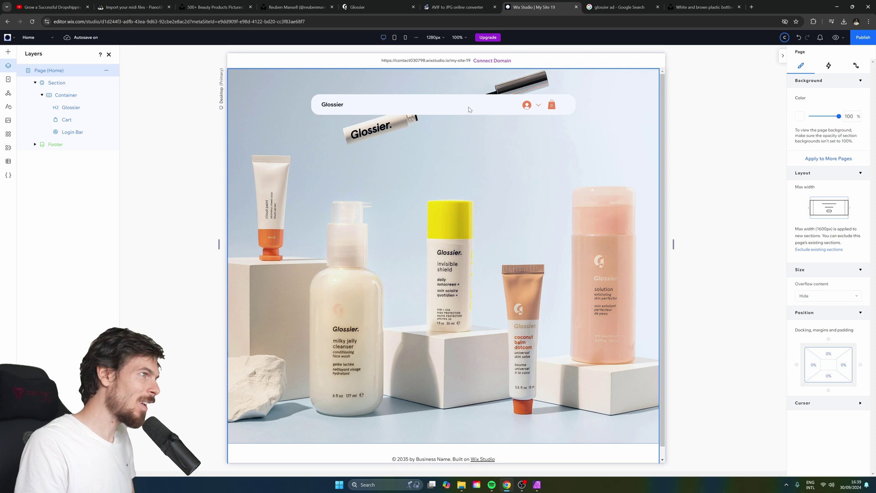
In Affinity Photo, inpaint away the floating Glossier tube and the mascara wand.
key(alt+Tab)
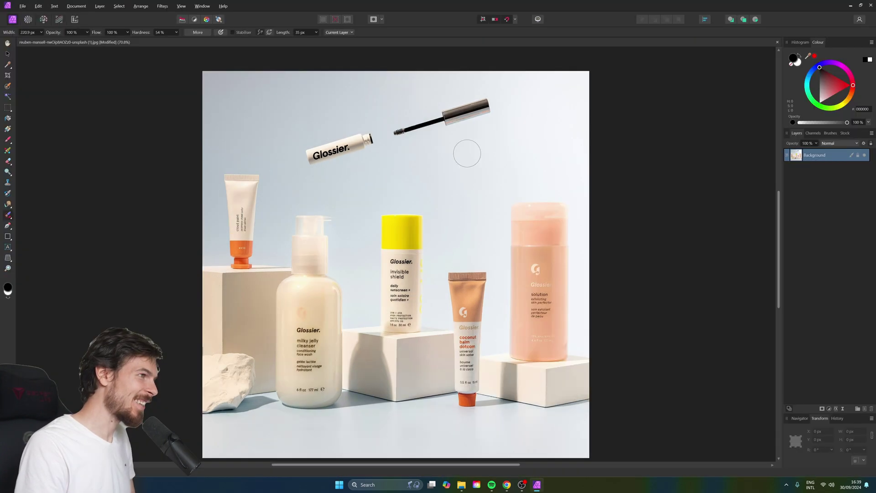
drag(353, 166, 318, 158)
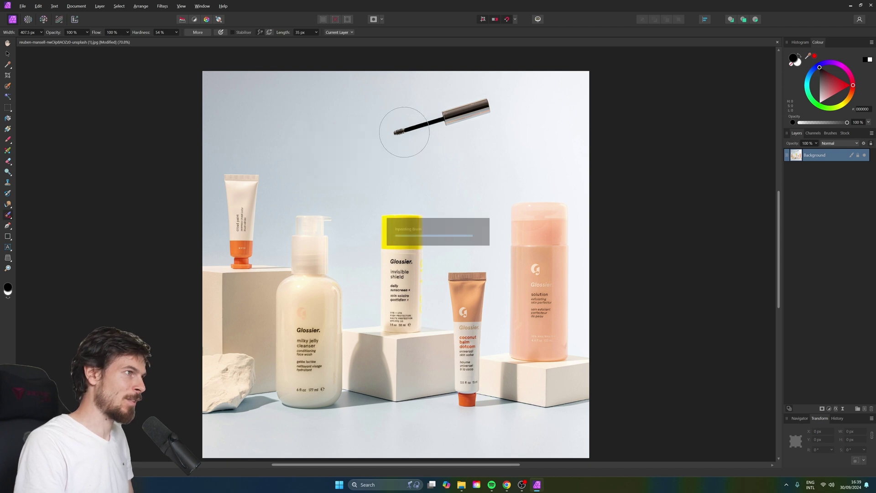
drag(397, 131, 504, 106)
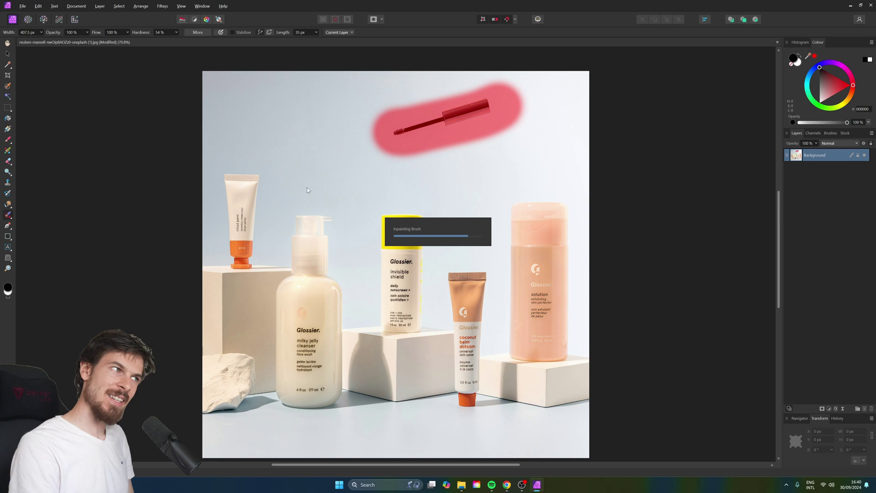
click(22, 6)
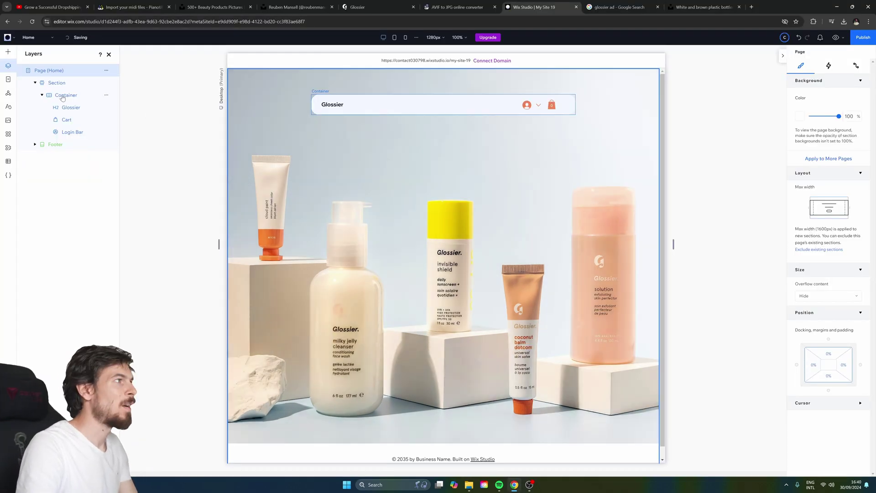
Drag a Title onto the hero as the GLOSSIER heading, and add a blank section below the hero.
click(8, 52)
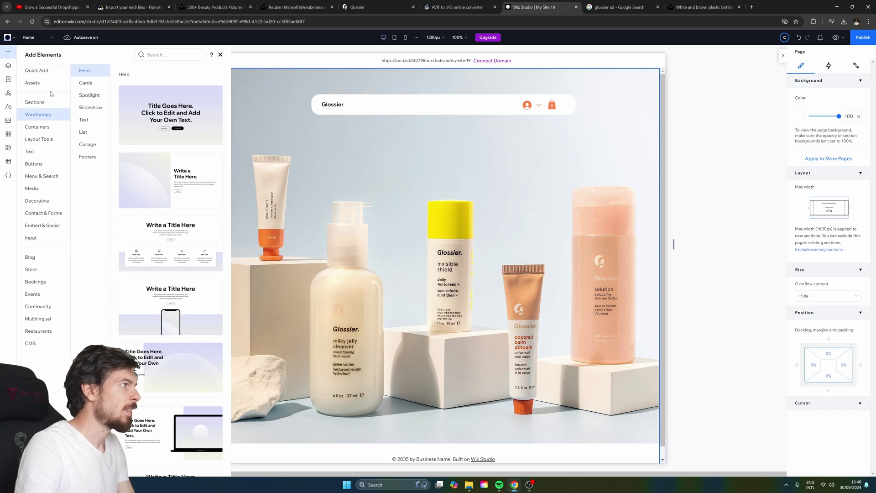
click(49, 72)
drag(119, 86, 452, 169)
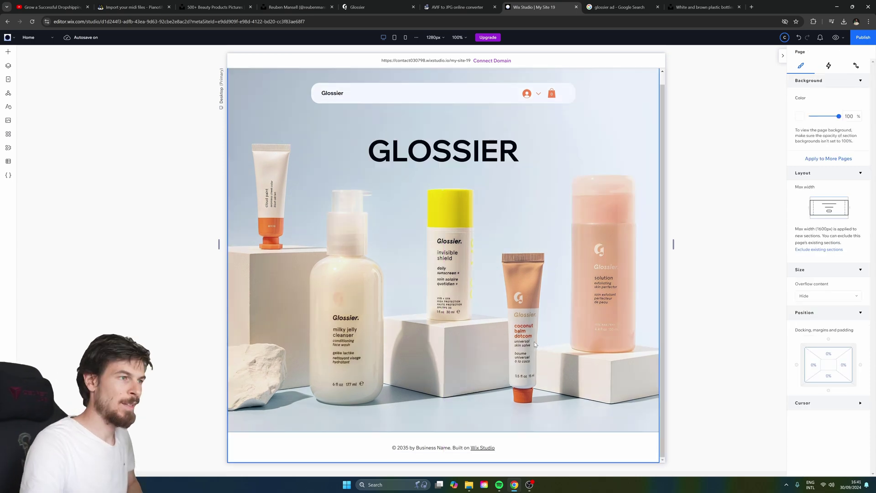
mouse_move(443, 426)
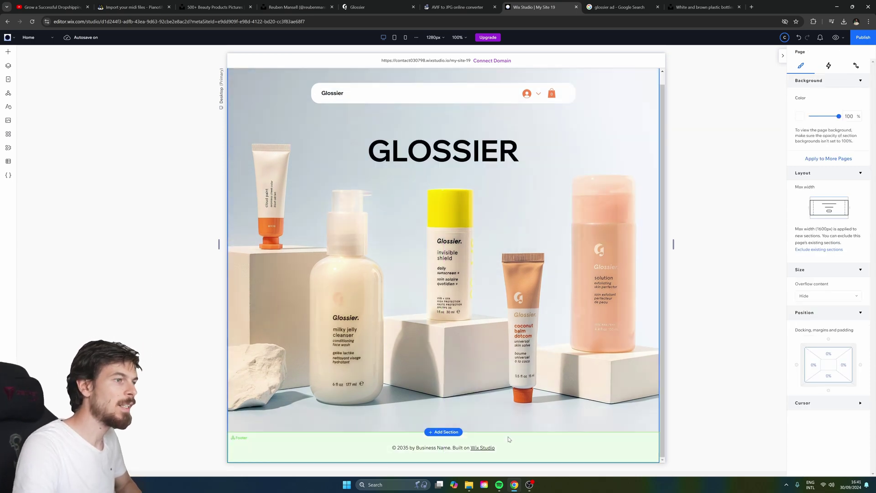
click(440, 431)
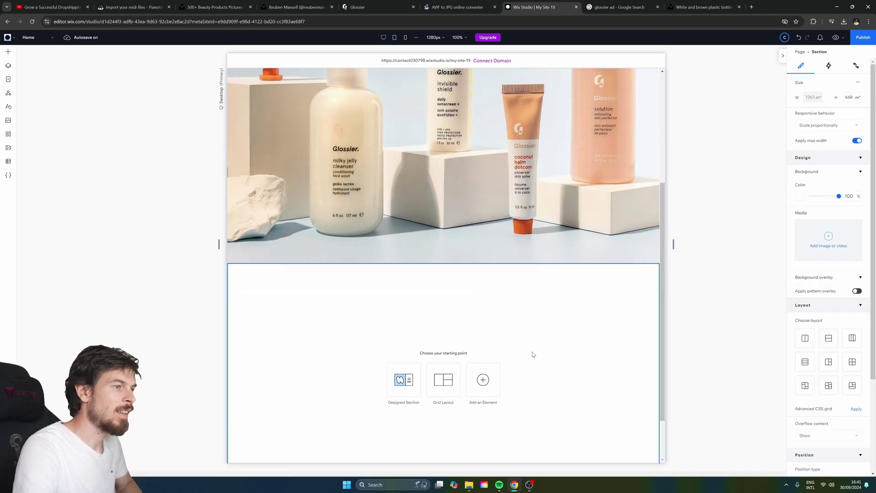
Drop a Grid Product Gallery from the Store elements into the new section and centre it.
click(9, 51)
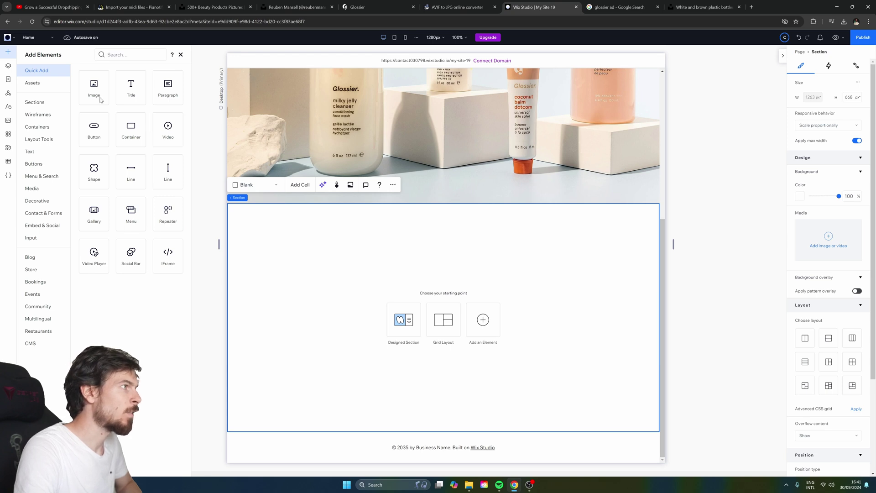
click(40, 271)
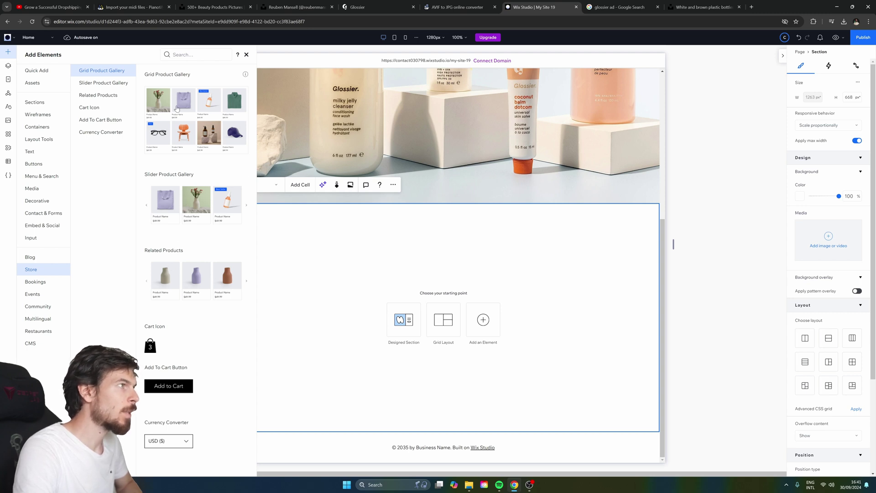
drag(177, 108, 357, 279)
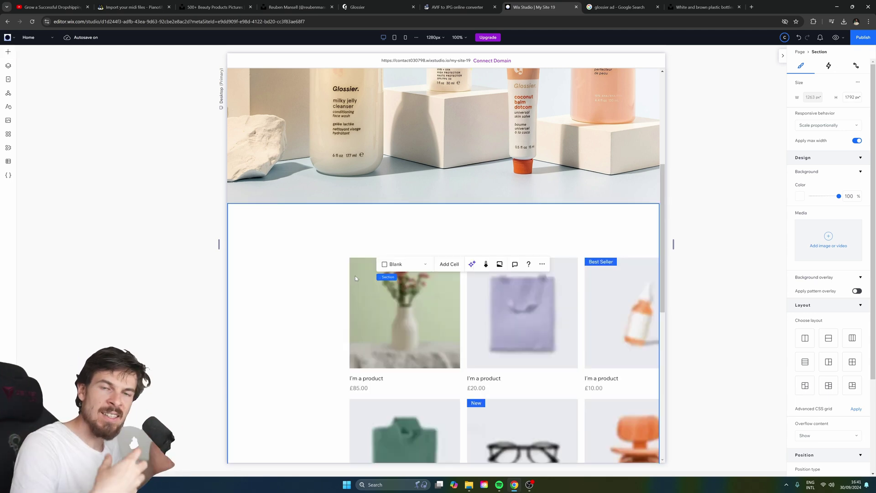
drag(368, 289, 349, 311)
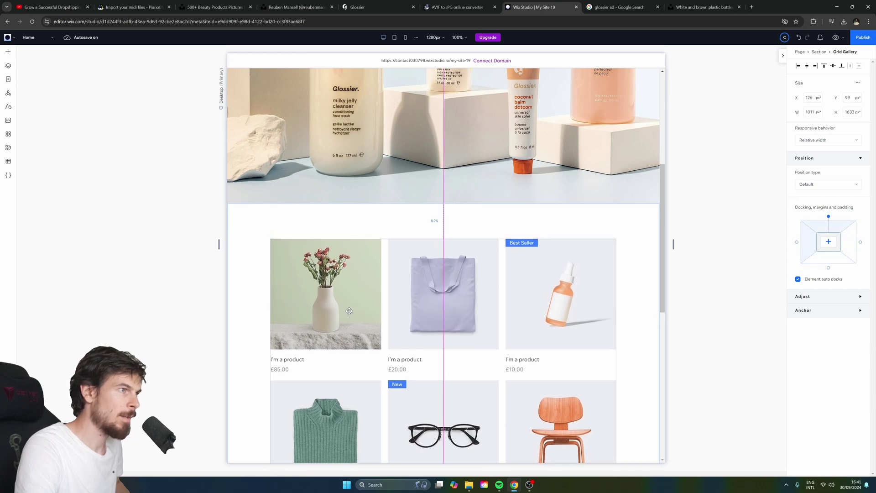
Select the hero section in Layers, set its position type to Sticky, then preview the site.
click(8, 65)
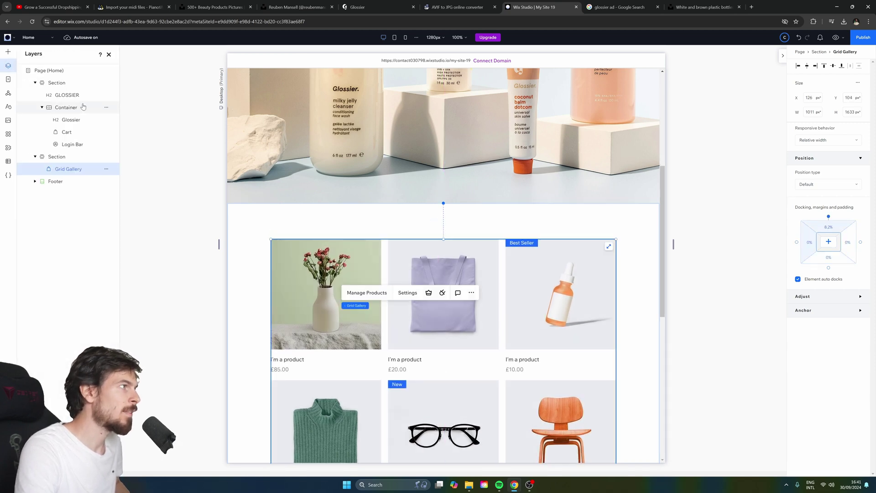
click(56, 82)
scroll(821, 359, down, 5)
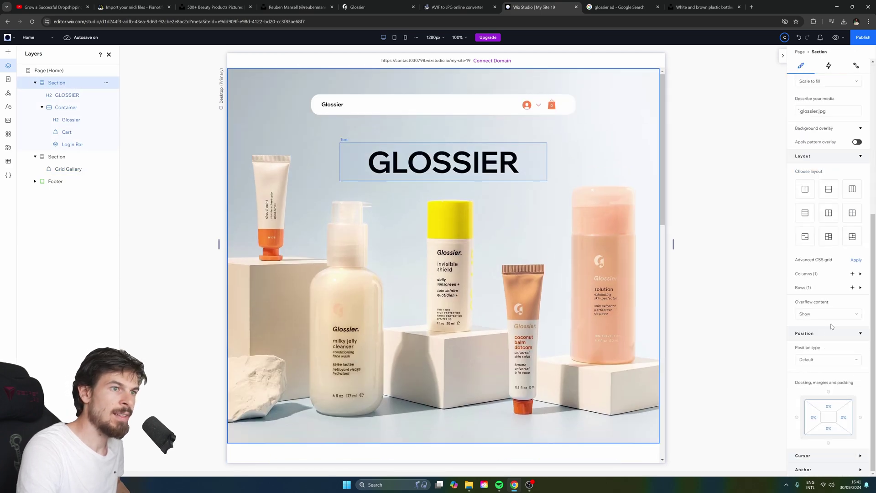
click(821, 359)
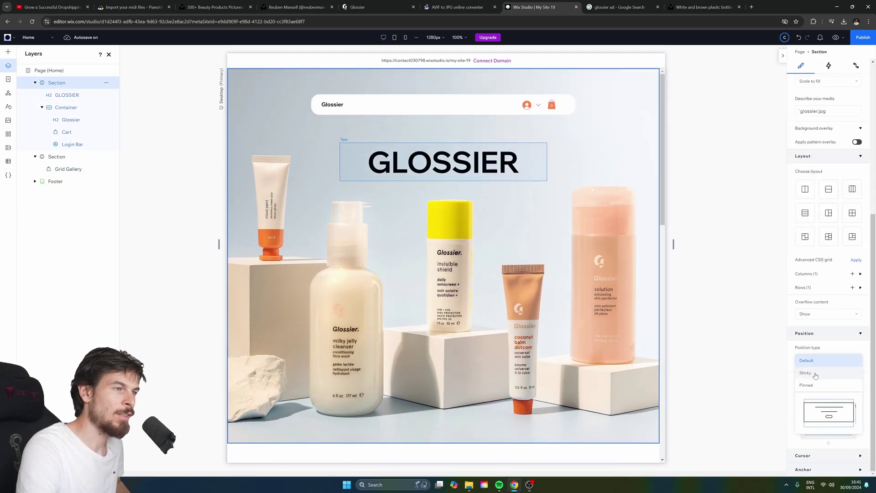
click(815, 373)
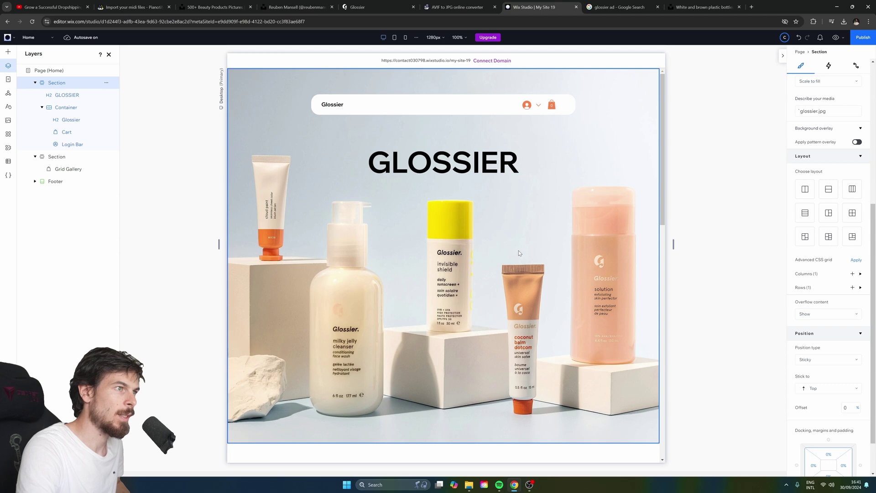
click(835, 38)
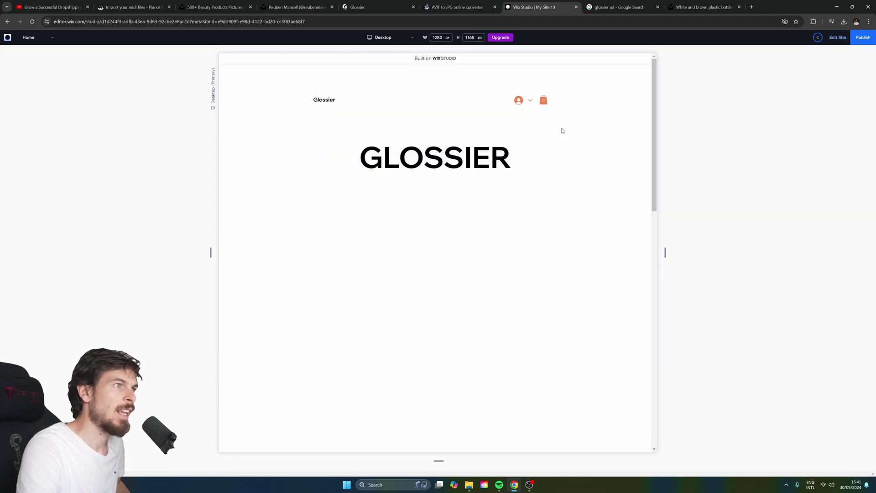
Scroll the preview down and back up past the sticky hero, then return to the editor.
scroll(522, 169, down, 3)
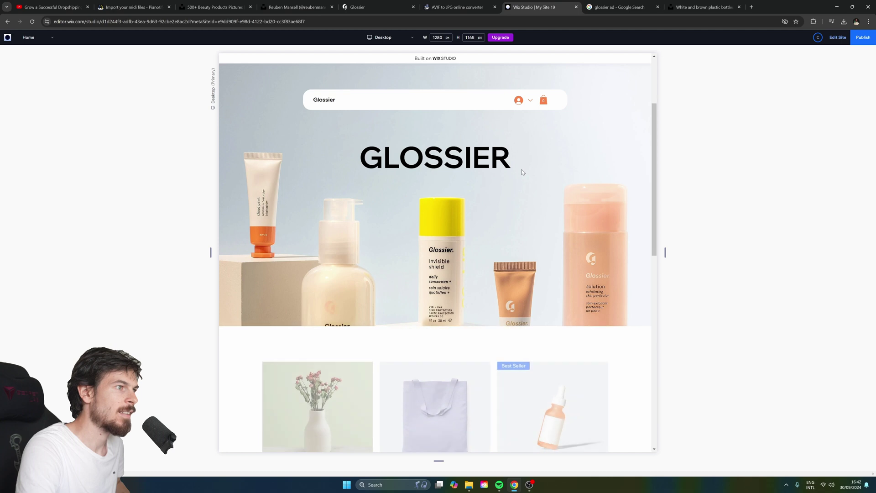
scroll(522, 169, down, 5)
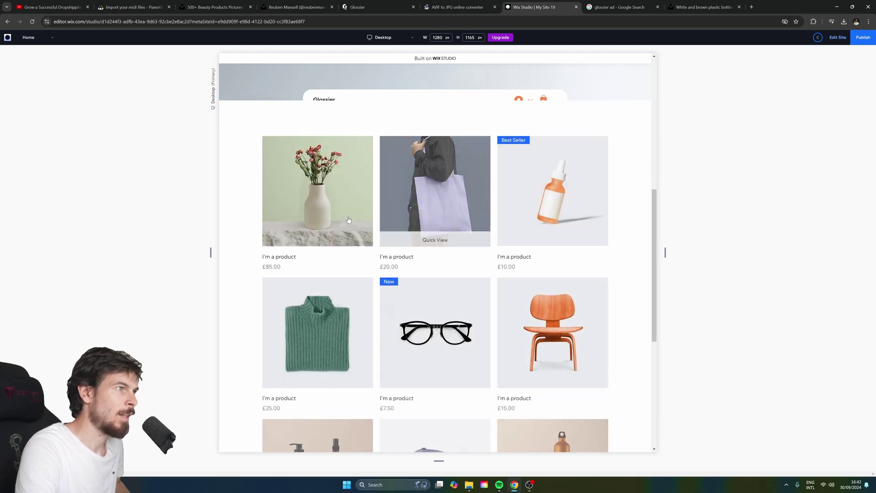
scroll(348, 220, down, 6)
scroll(465, 120, up, 3)
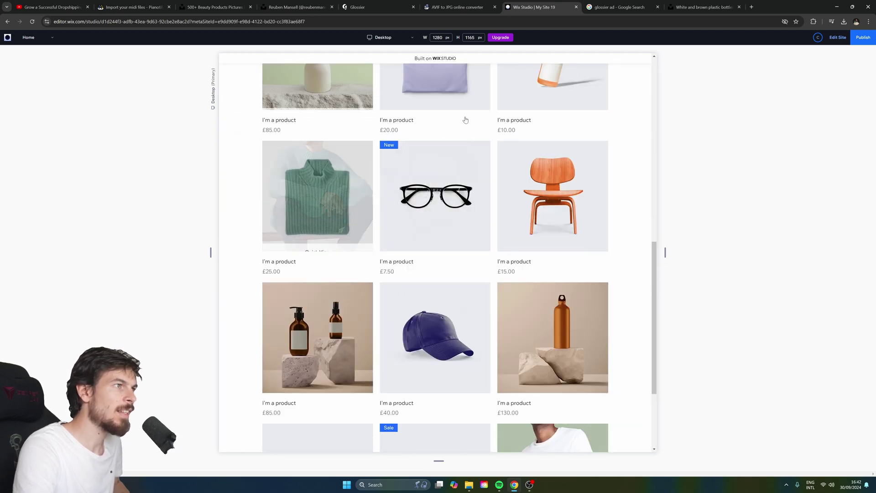
scroll(465, 120, up, 5)
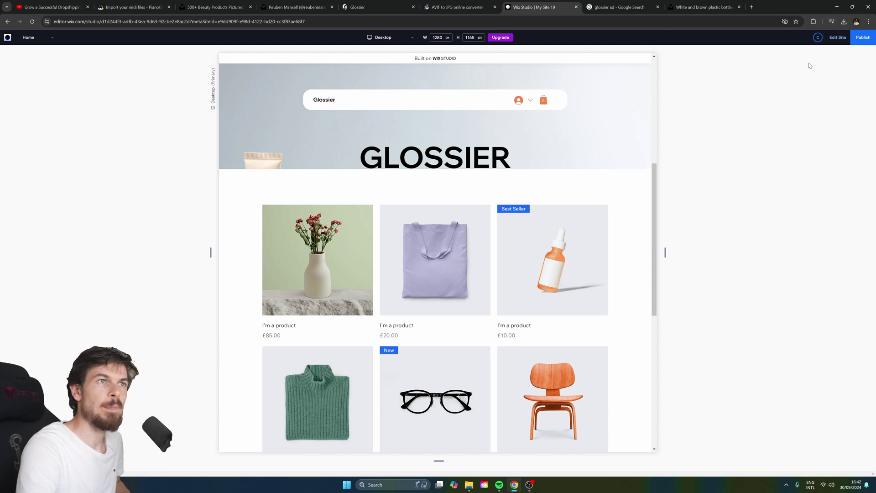
click(839, 38)
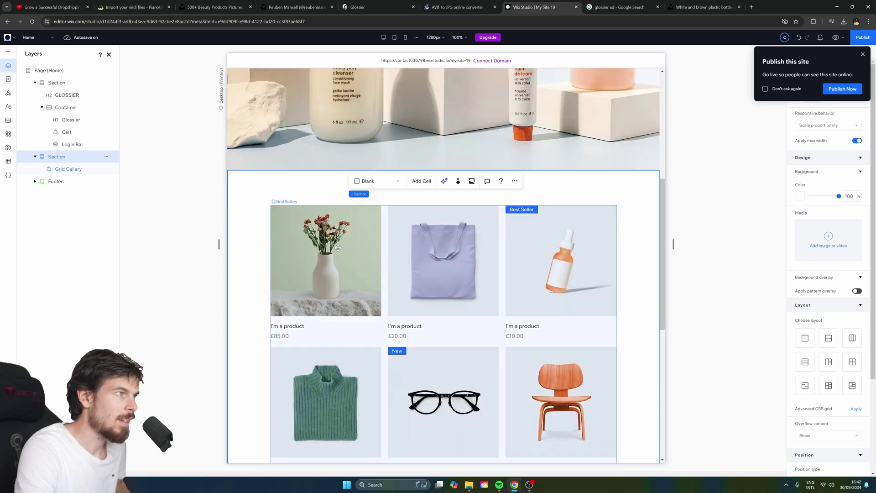
Through the product grid's Manage Products, delete both images from the vase product's listing.
click(345, 246)
click(355, 230)
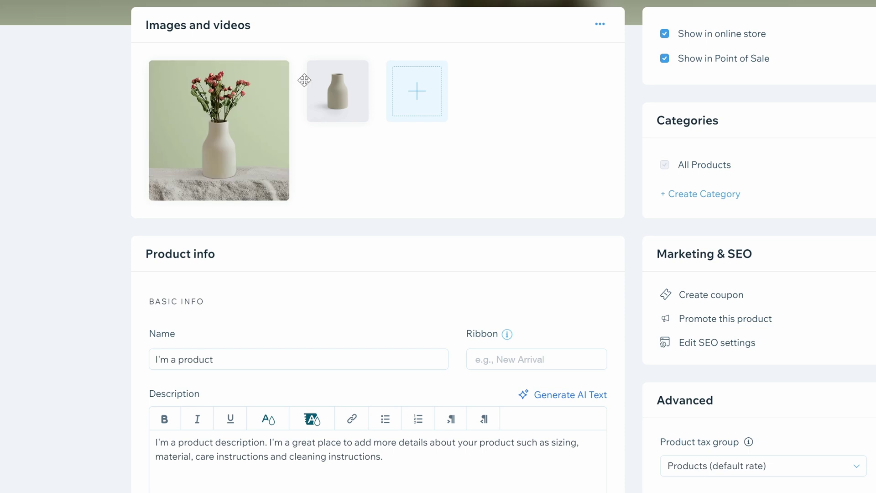
mouse_move(339, 90)
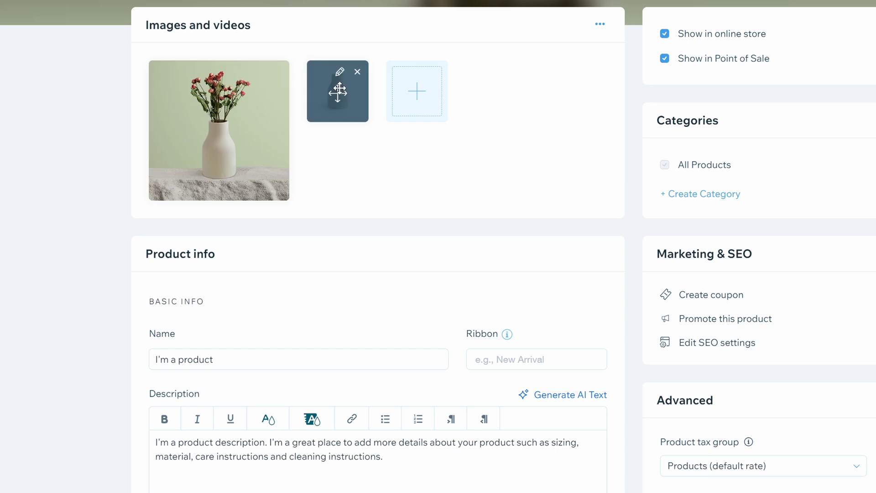
click(357, 72)
click(281, 72)
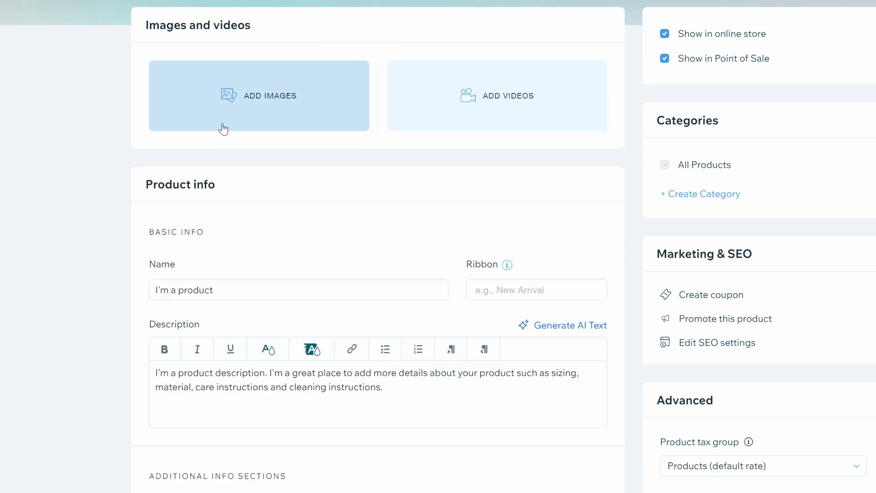
click(267, 97)
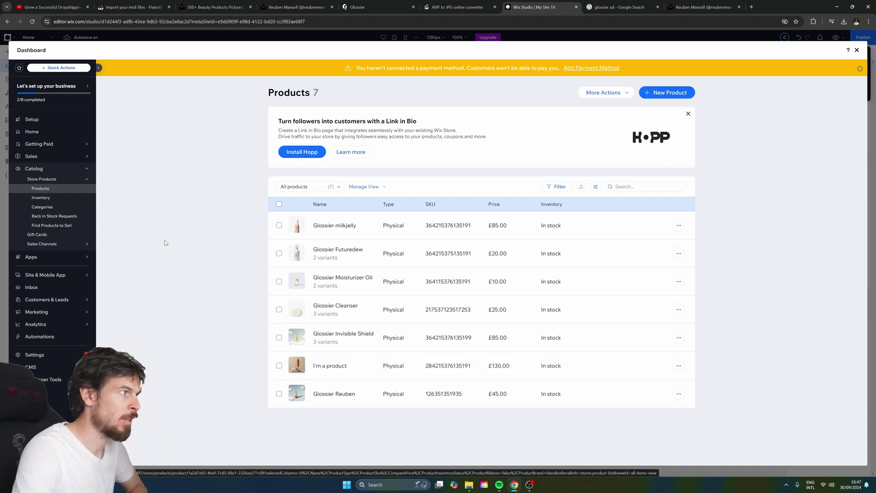
Go to the store's Categories page and start a new category.
click(44, 209)
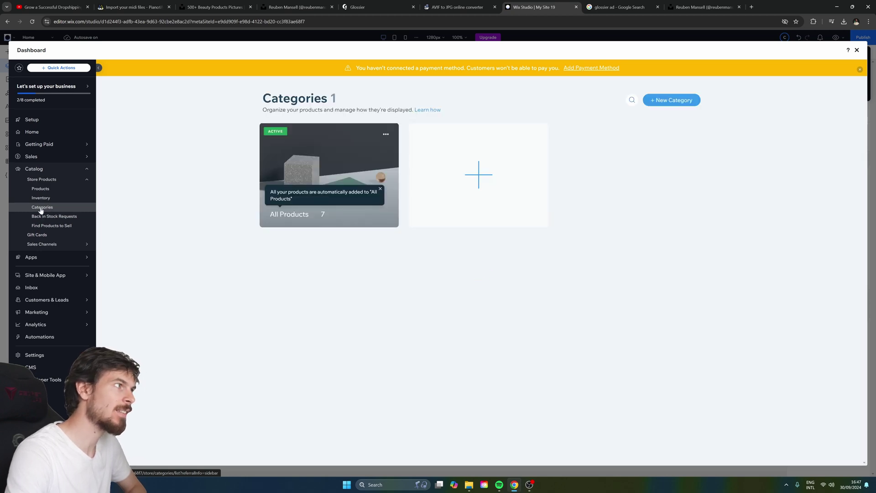
click(467, 178)
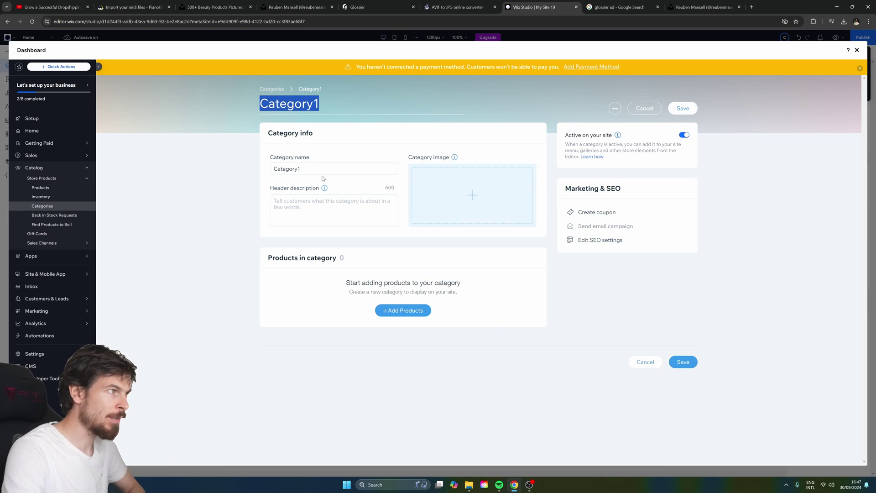
Name the category moisterizers and set the group product photo as its category image.
text(moisterizers)
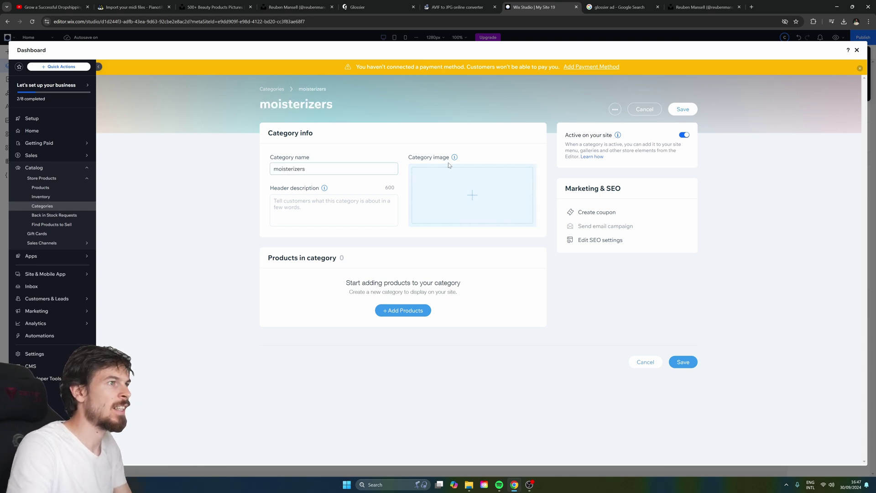
click(499, 175)
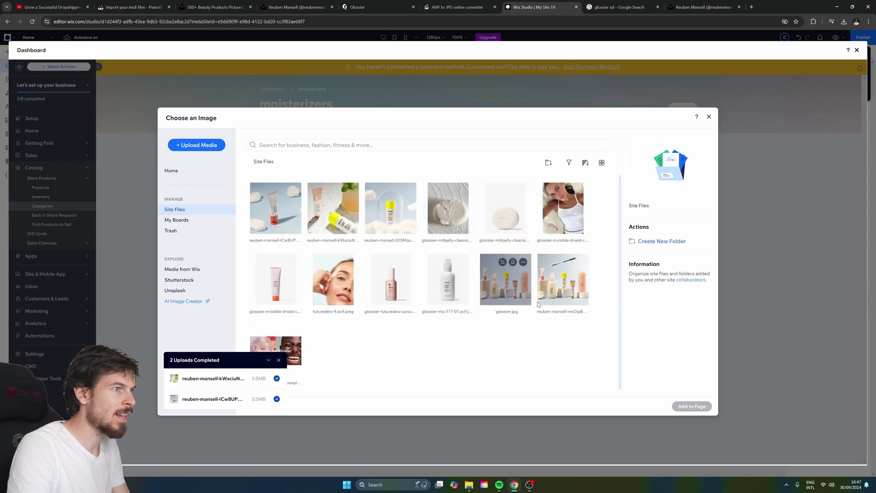
click(563, 279)
click(692, 411)
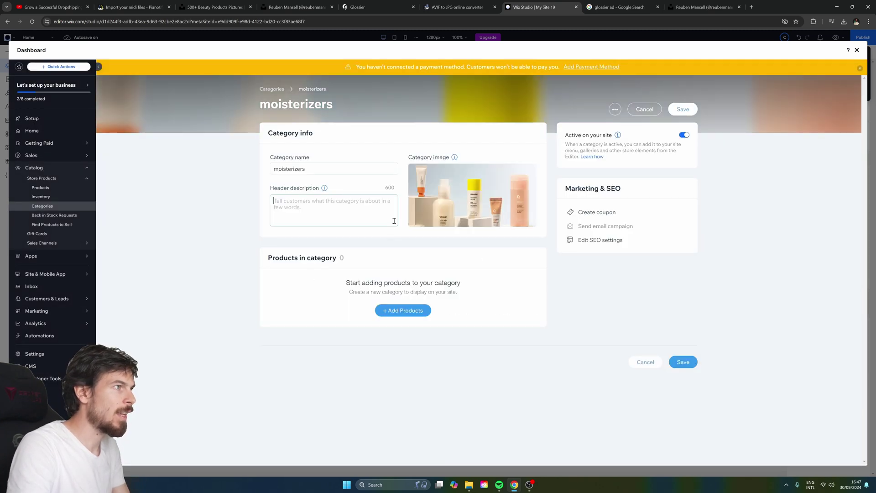
Add Invisible Shield, Futuredew and milkjelly to the category and save it.
click(411, 310)
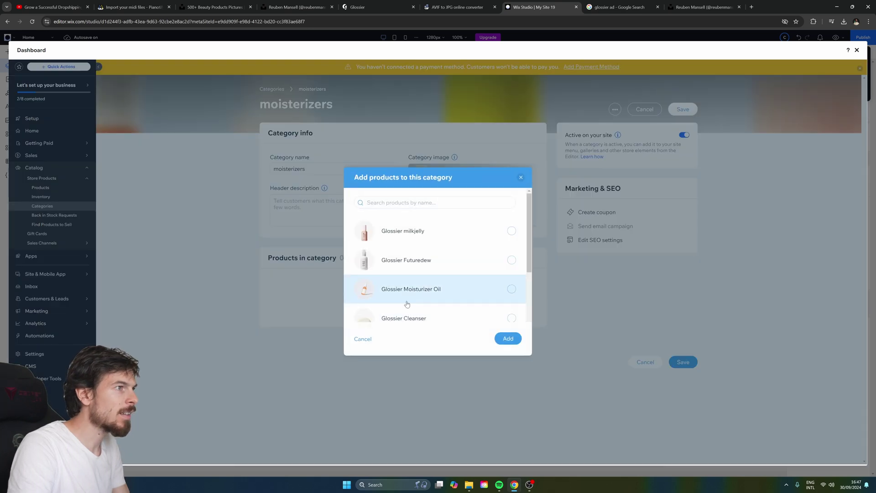
scroll(482, 250, down, 3)
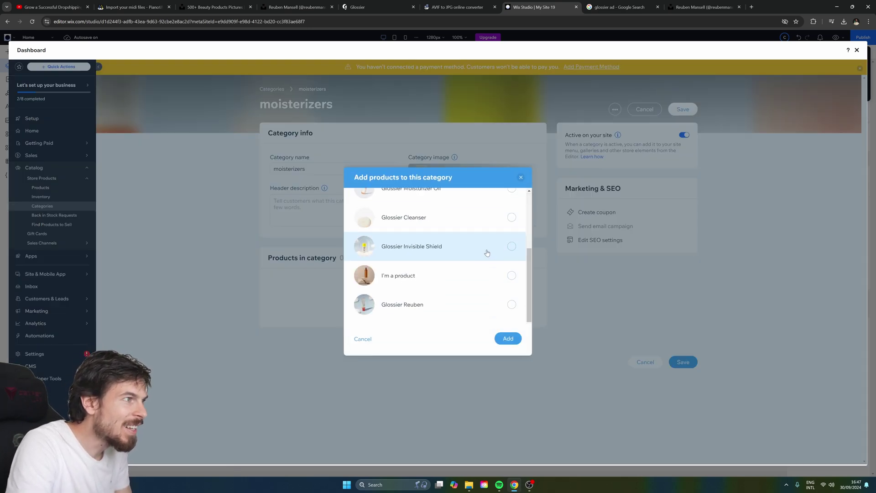
scroll(514, 278, up, 2)
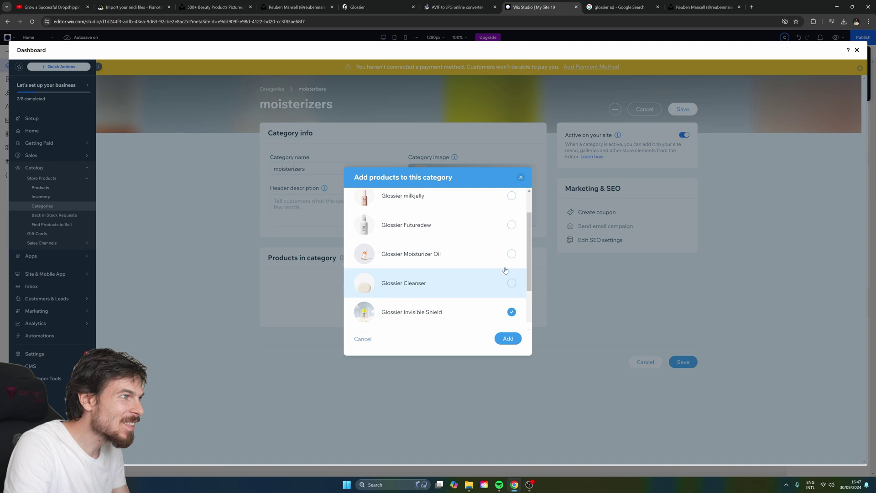
click(511, 257)
click(512, 257)
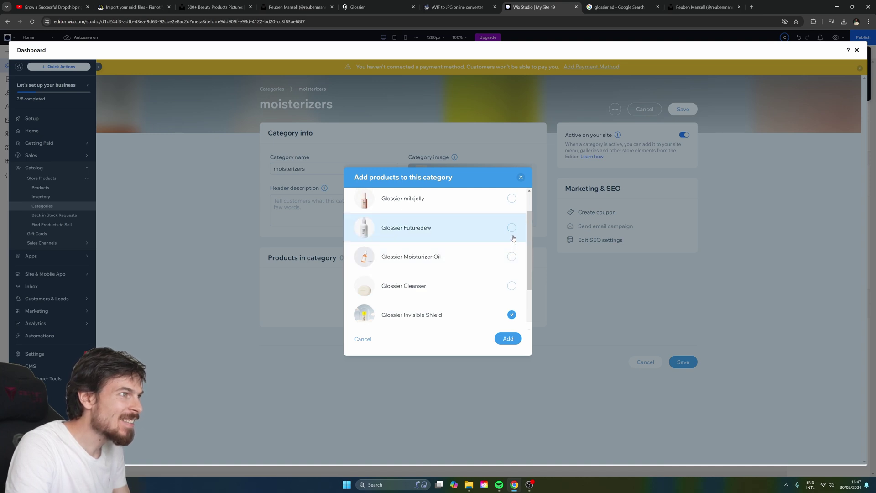
click(512, 227)
click(512, 198)
click(508, 338)
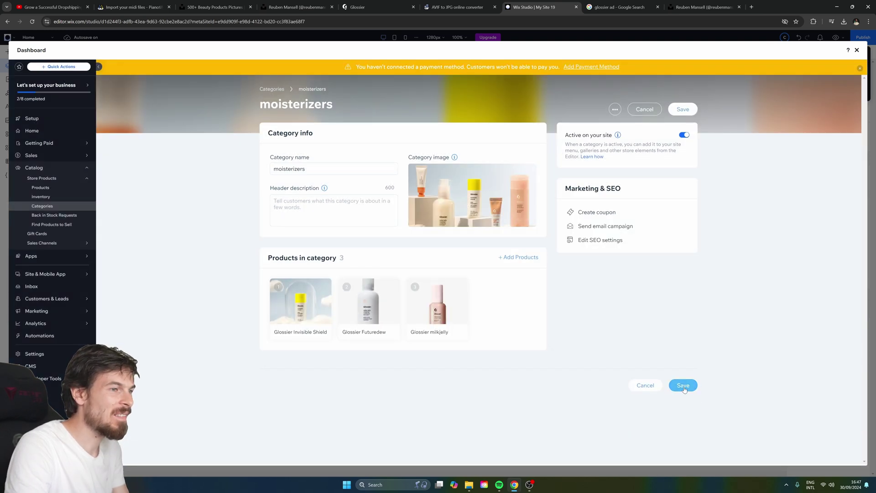
click(684, 386)
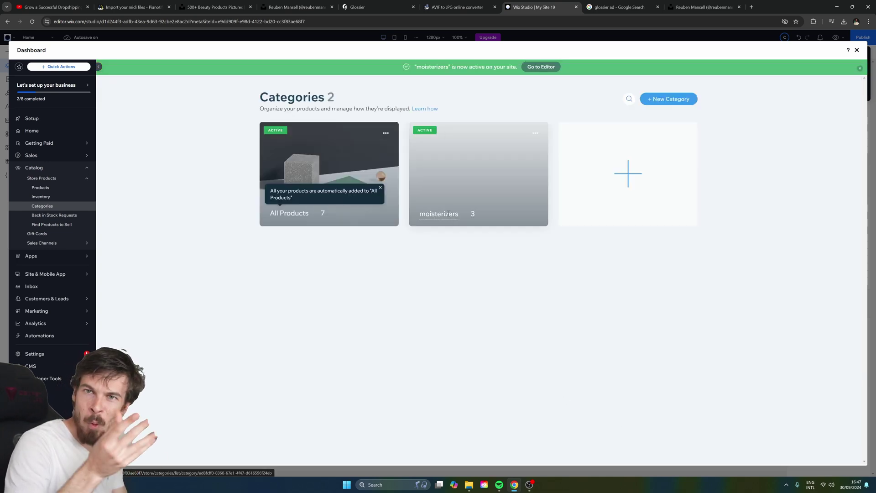
Start a second category named 'oi' and begin choosing its category image.
click(592, 155)
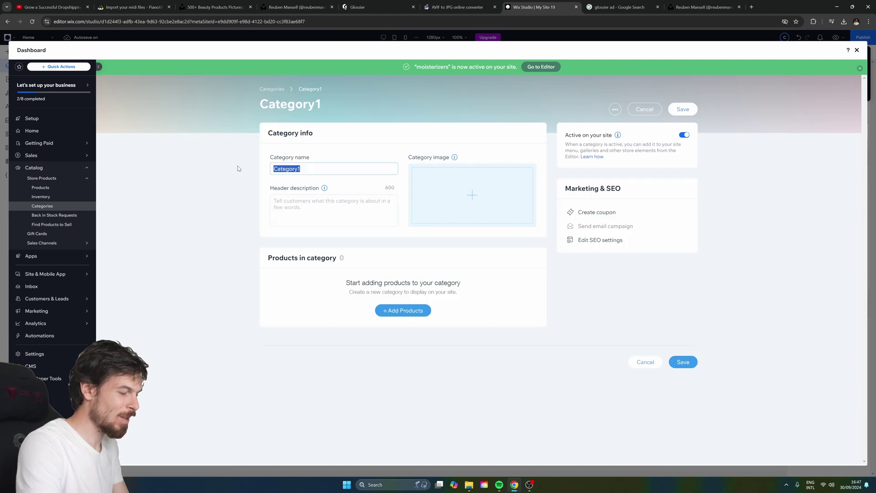
text(oil)
click(422, 217)
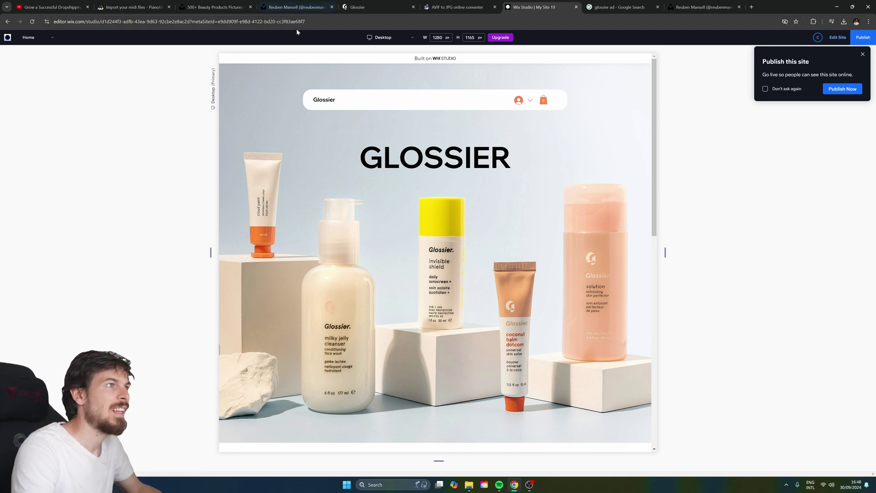
Scroll the preview down to the product grid and open the Glossier Reuben product page.
scroll(446, 210, down, 5)
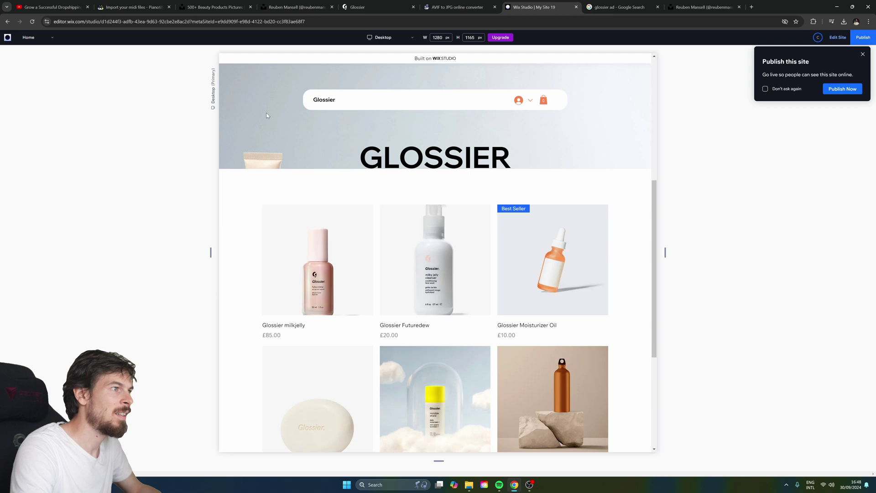
scroll(210, 127, down, 1)
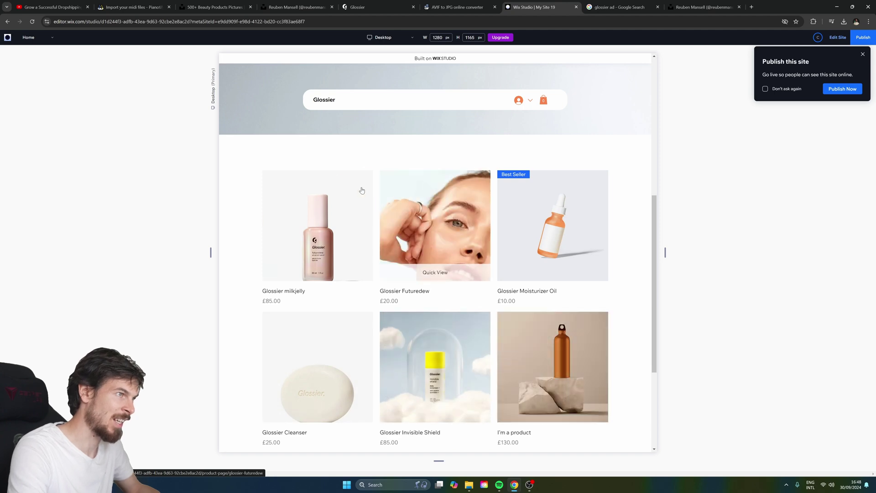
click(322, 223)
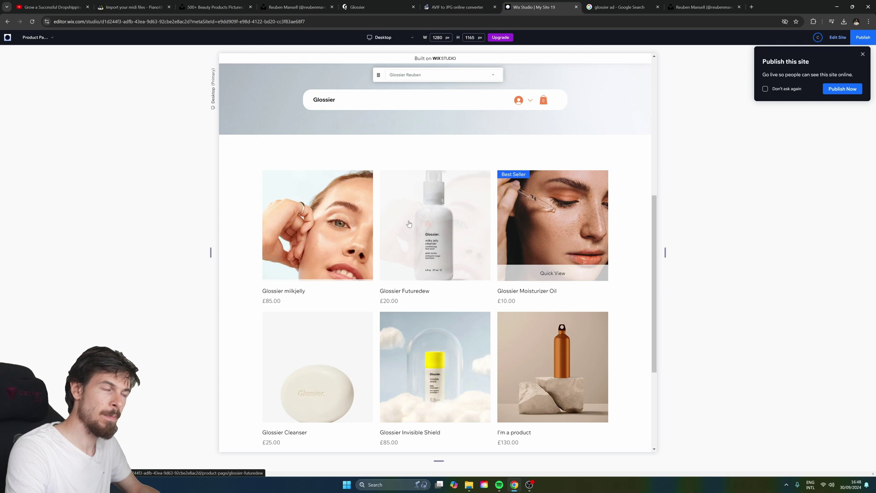
click(333, 222)
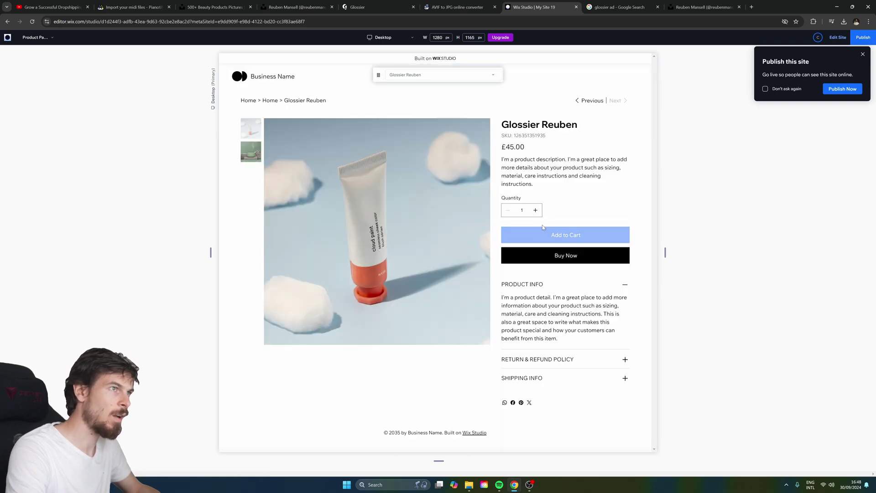
Add Glossier Reuben to the cart, check the £45.00 subtotal, and close the cart panel.
click(594, 235)
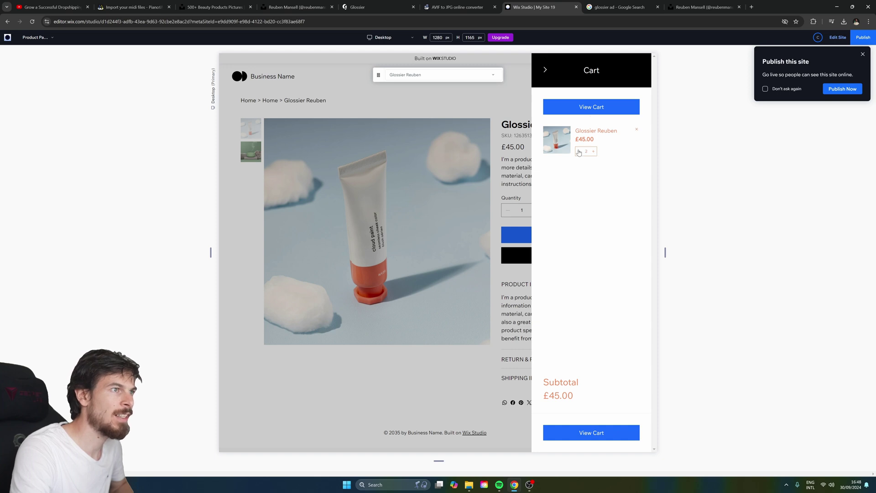
click(593, 433)
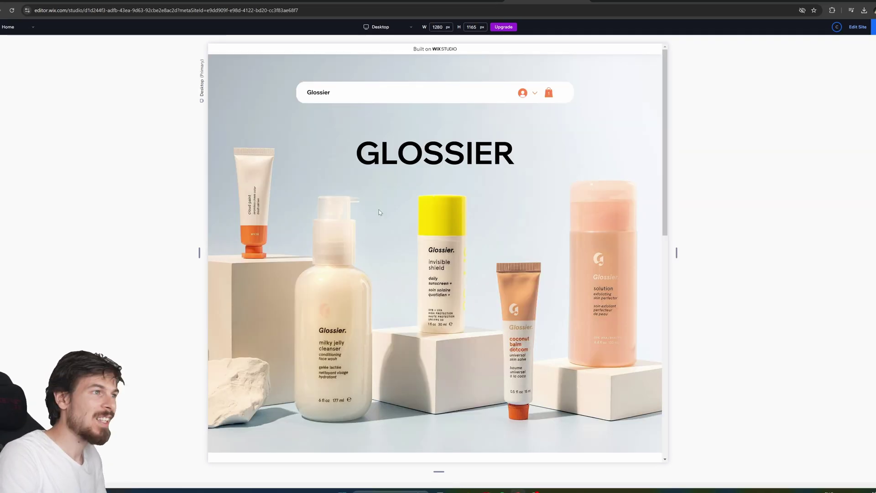
Scroll through the site preview, then go back to the editor.
scroll(375, 200, down, 8)
scroll(462, 177, down, 3)
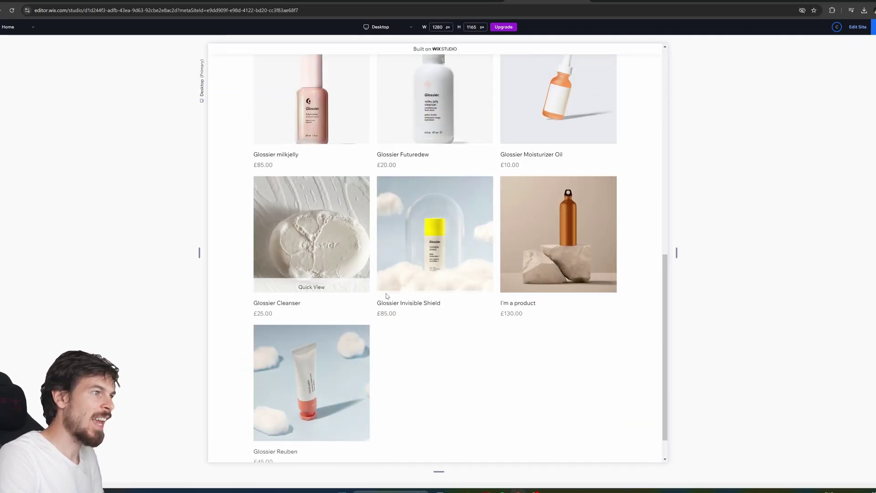
scroll(465, 373, up, 15)
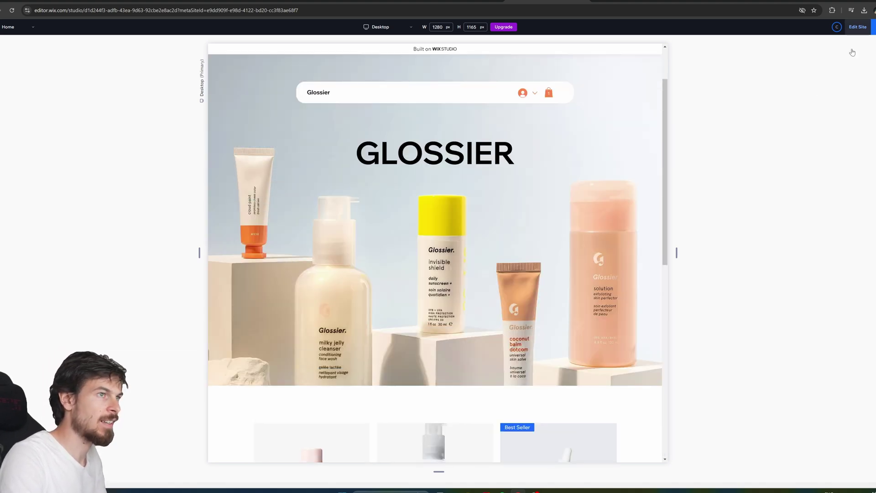
click(858, 27)
Drag the product gallery down onto the centre guide directly beneath the hero image.
scroll(452, 137, down, 9)
scroll(452, 137, up, 9)
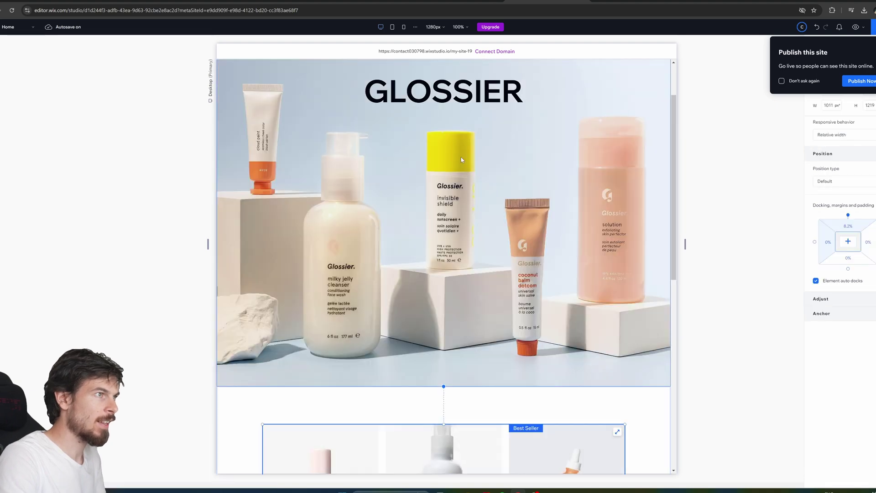
scroll(452, 137, down, 10)
drag(435, 133, 435, 172)
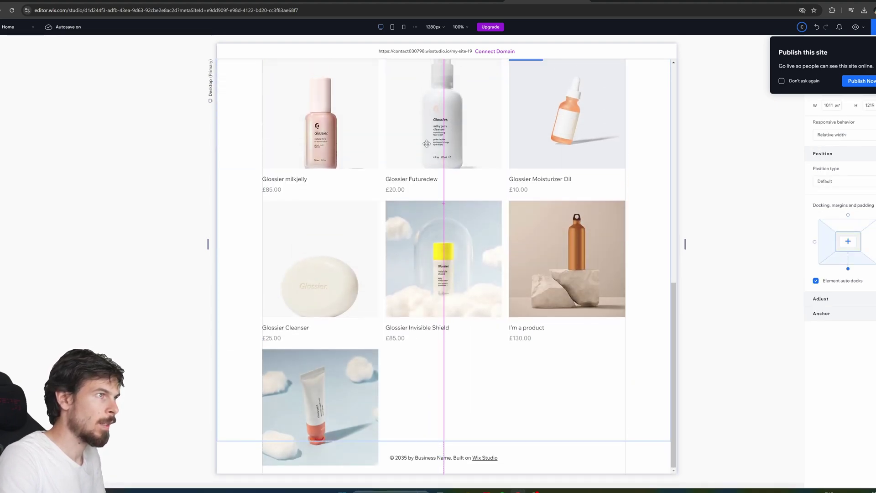
scroll(4, 58, up, 10)
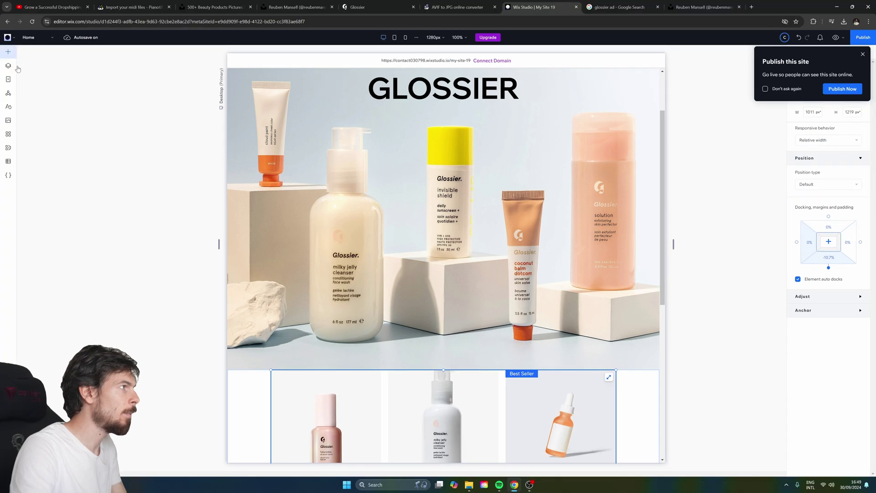
Add a title element to the section below the hero and nudge it right and down.
click(8, 52)
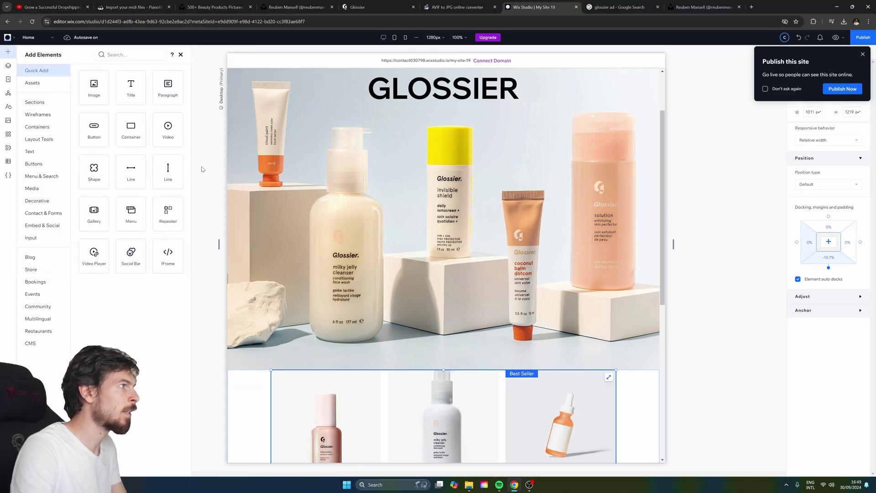
drag(131, 130, 258, 402)
scroll(646, 366, down, 7)
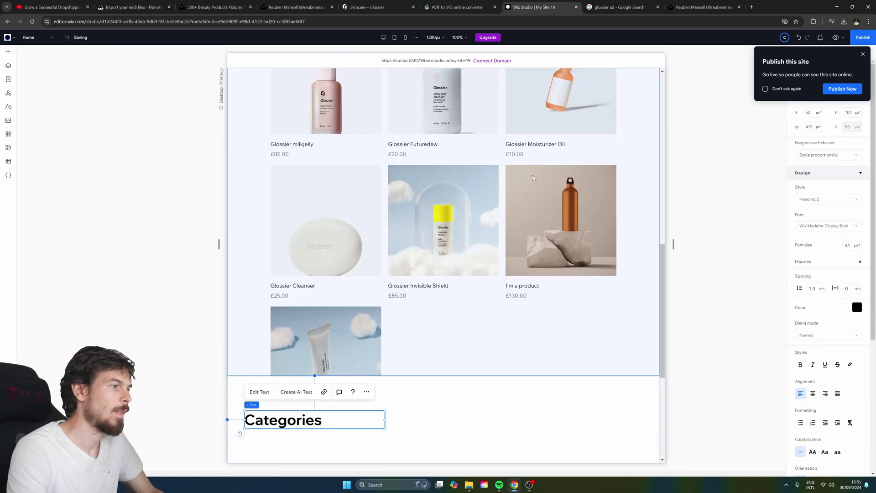
scroll(447, 233, down, 5)
mouse_move(301, 187)
mouse_down()
mouse_move(312, 194)
mouse_move(302, 191)
mouse_up()
Retype the Categories heading as 'Moisturizers', fix the misspelling, and shift it slightly right.
double_click(296, 191)
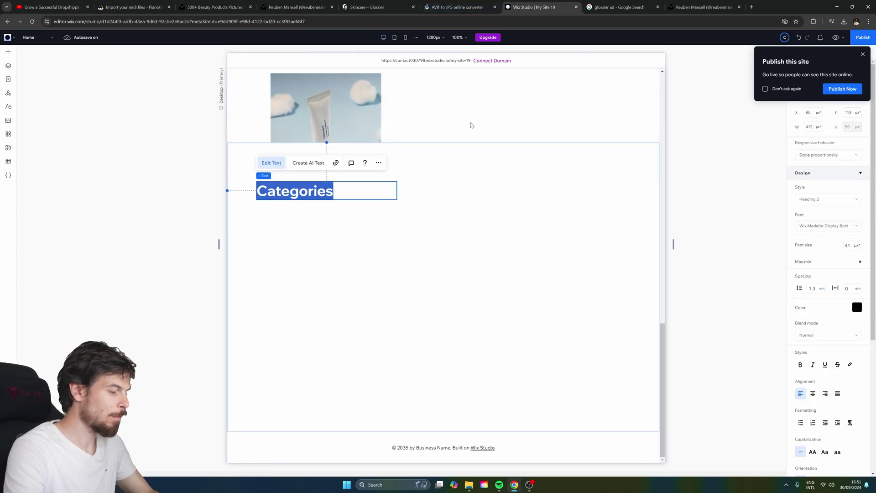
text(M)
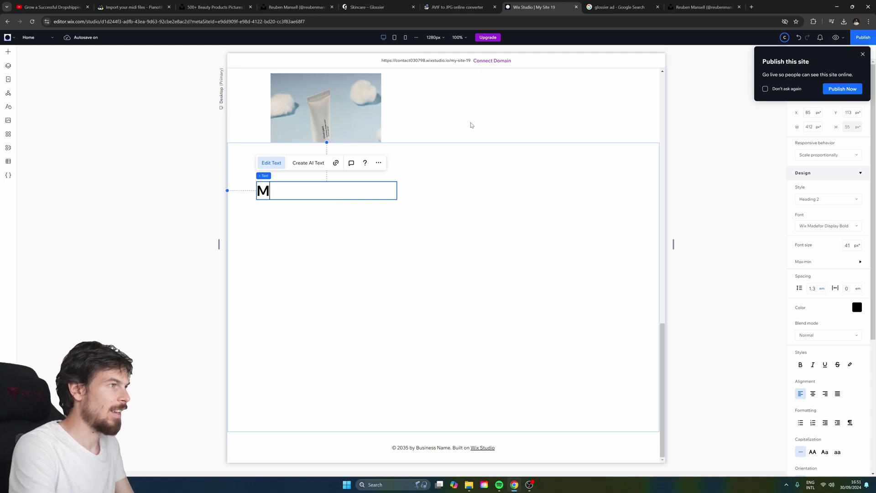
text(oisterize)
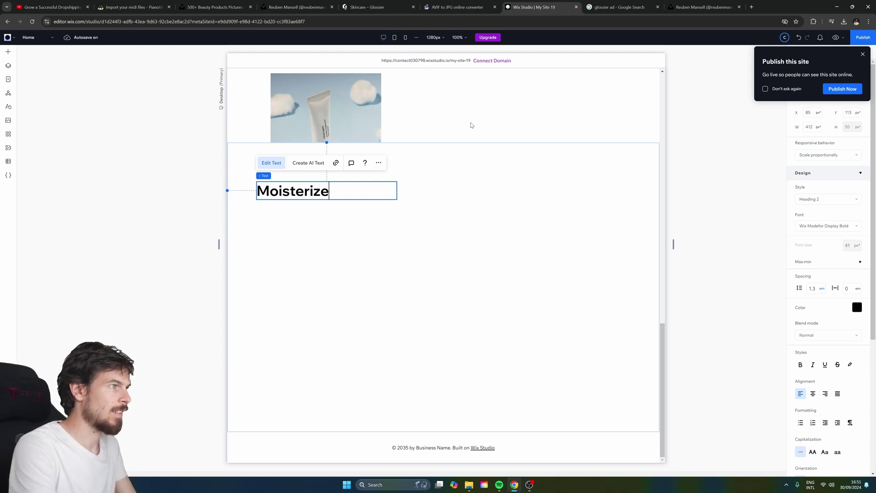
text(rs)
key(BackSpace)
key(BackSpace)
key(BackSpace)
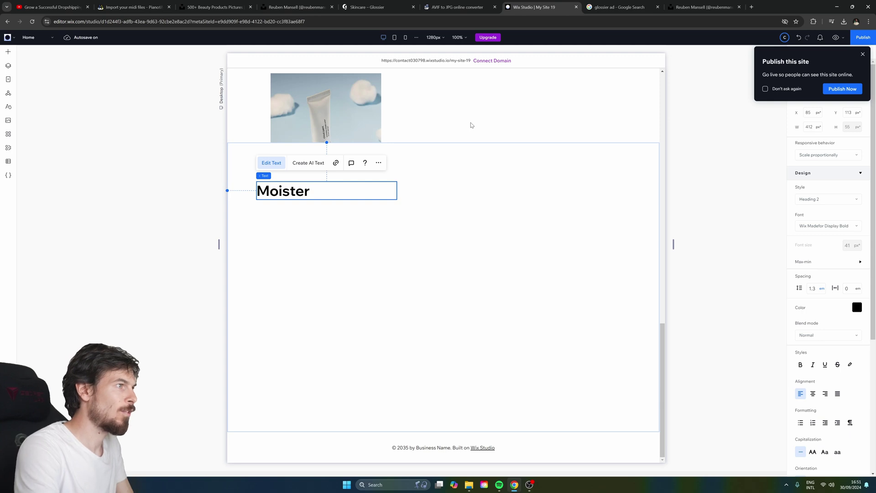
key(BackSpace)
key(BackSpace)
text(urizers)
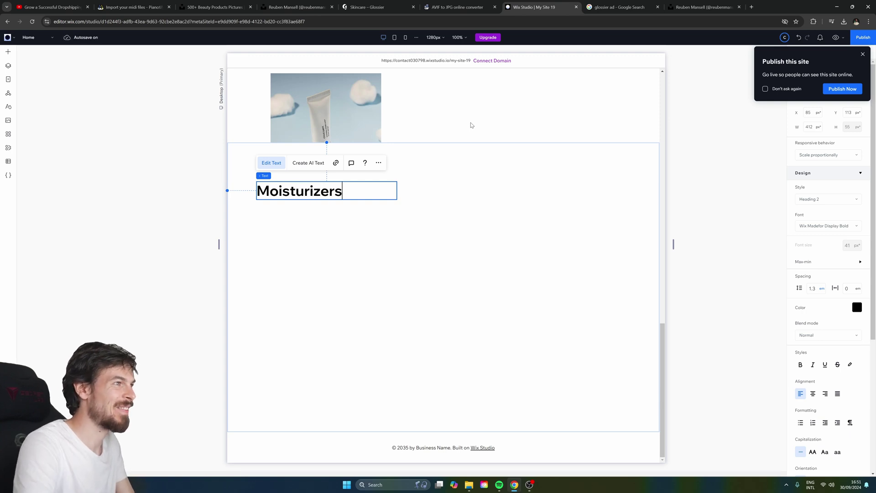
click(426, 197)
click(332, 196)
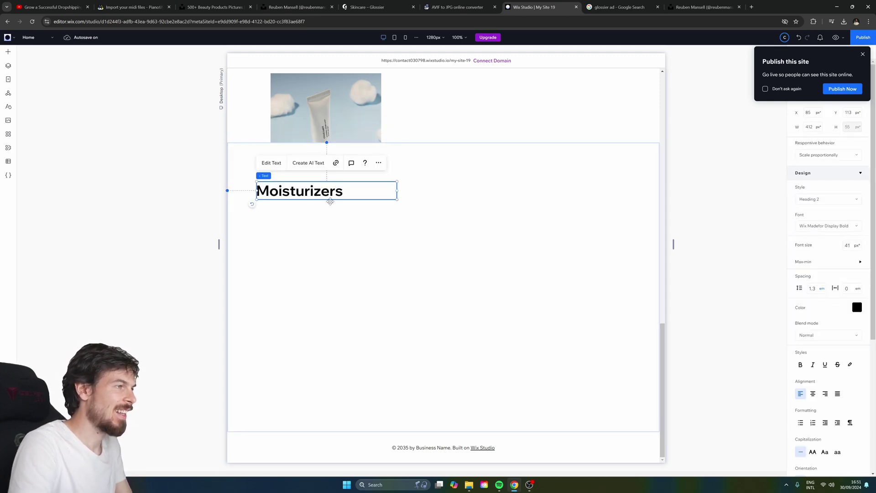
drag(331, 201, 334, 202)
Paste a copy of the heading, change its text to 'Makeup', and move it lower.
key(ctrl+v)
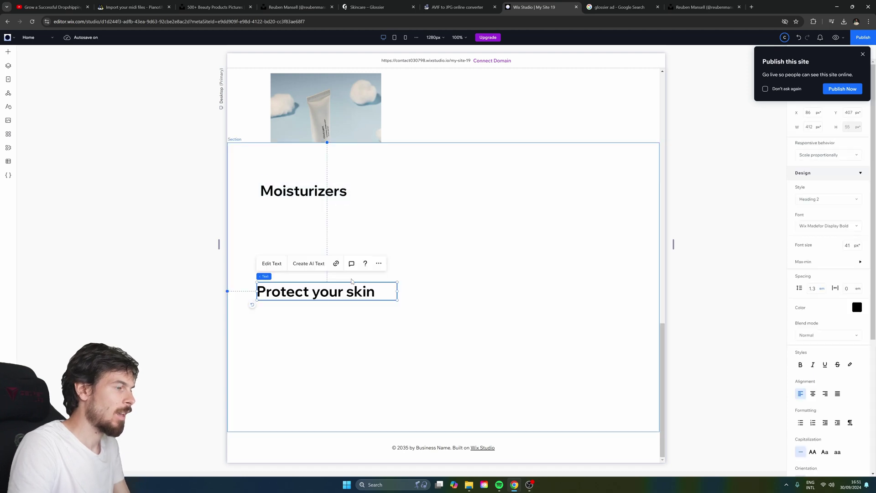
double_click(348, 286)
text(M)
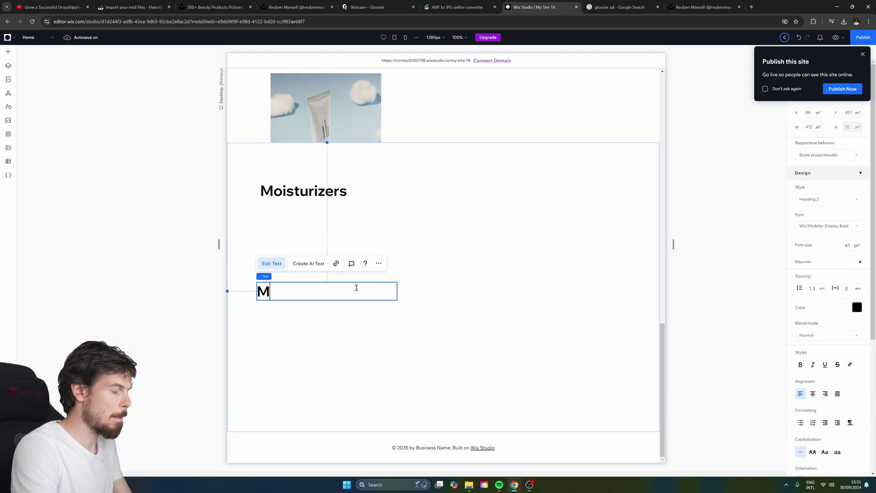
text(akeup)
click(335, 313)
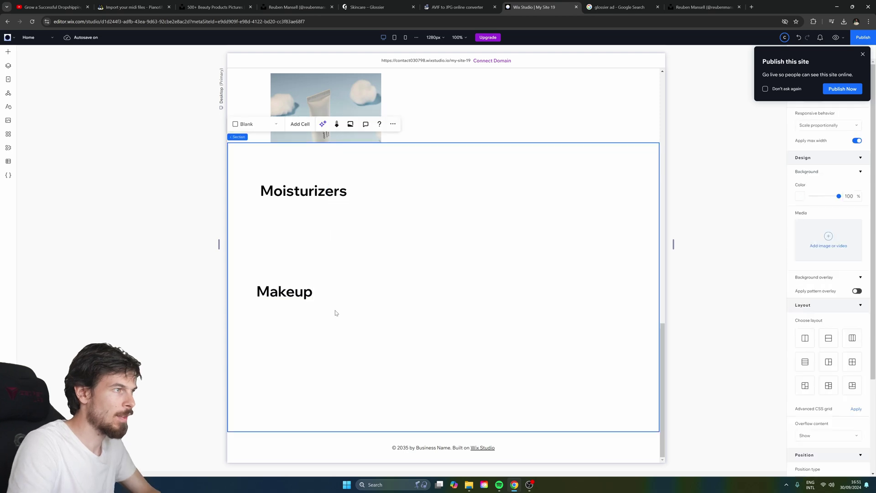
drag(300, 297, 303, 318)
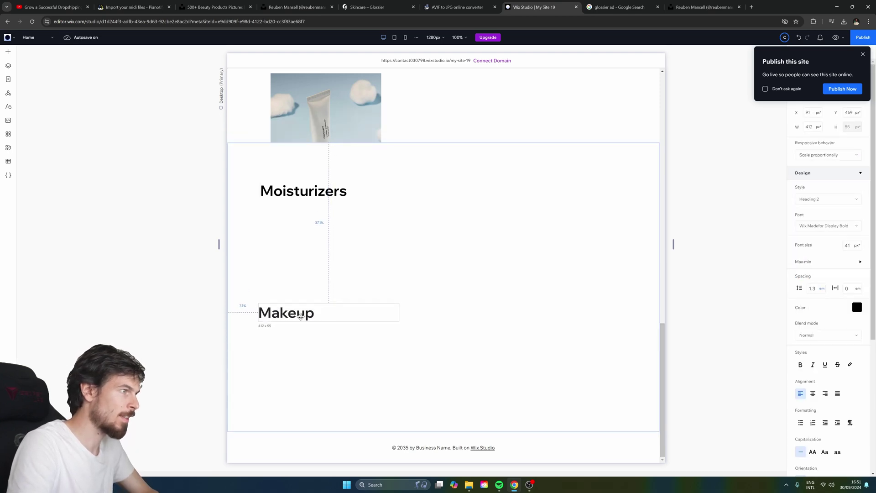
click(8, 52)
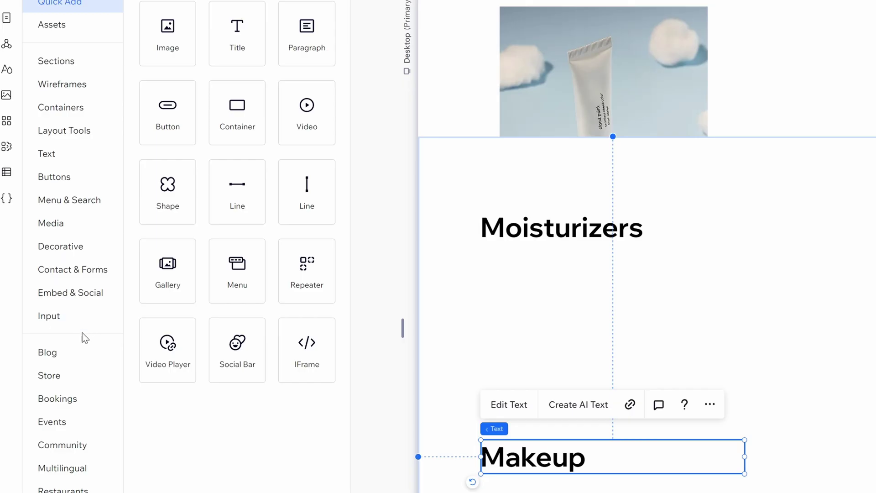
Place a Store Slider Product Gallery beneath the Moisturizers heading and open its settings.
click(71, 377)
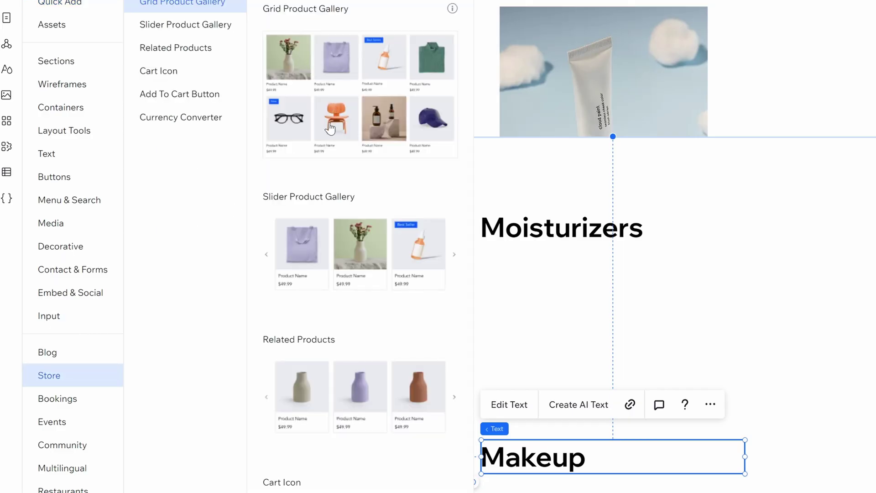
drag(322, 247, 556, 338)
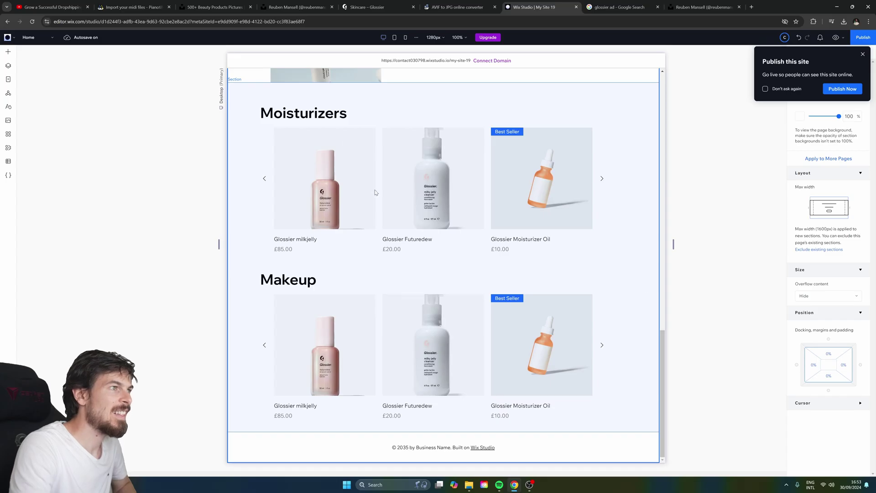
click(375, 192)
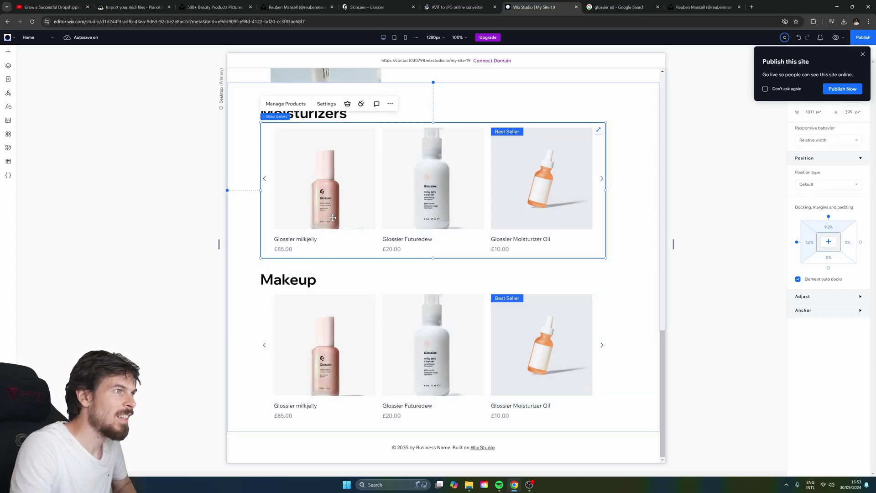
click(325, 104)
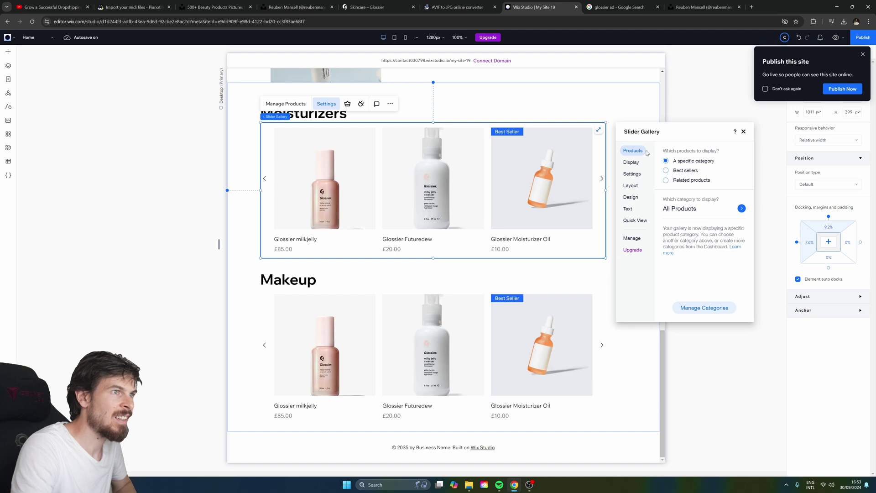
Review the slider's display settings, then set its products to the moisterizers category.
click(632, 163)
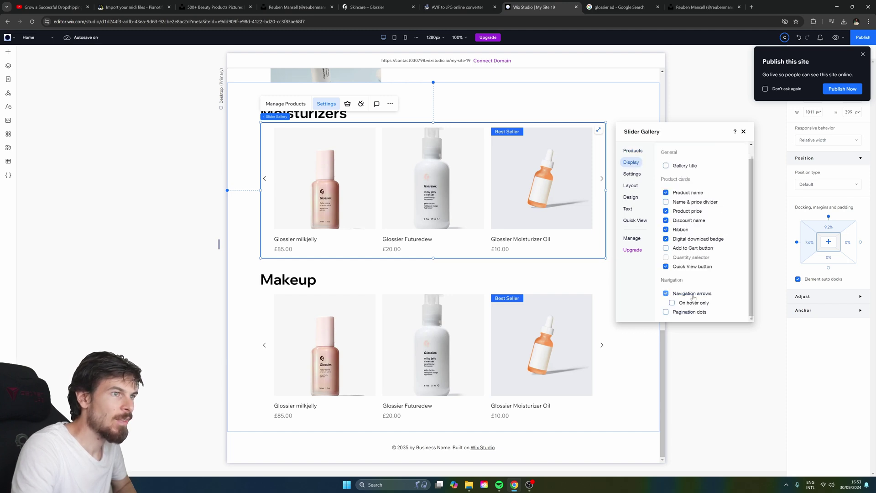
scroll(684, 308, up, 1)
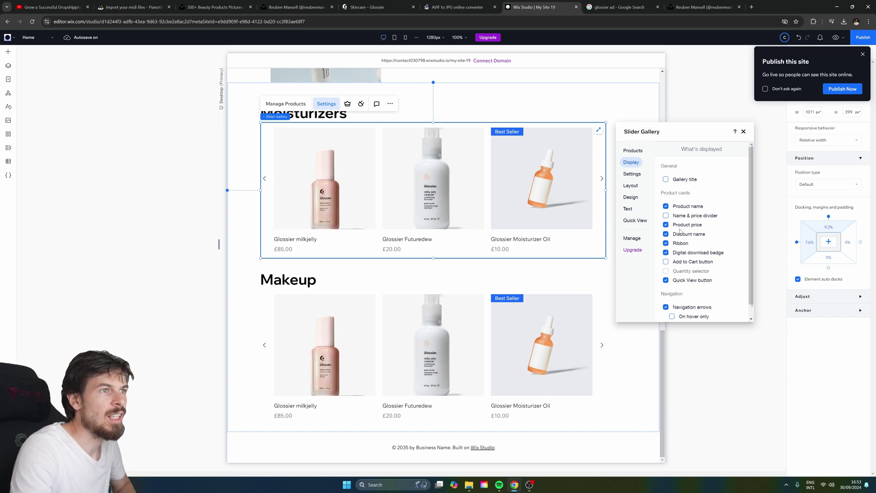
scroll(669, 215, down, 1)
scroll(672, 185, up, 1)
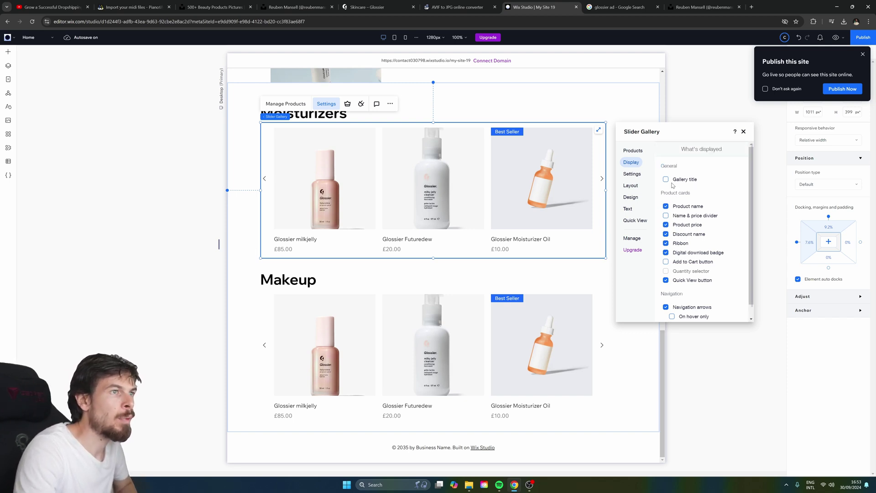
click(634, 174)
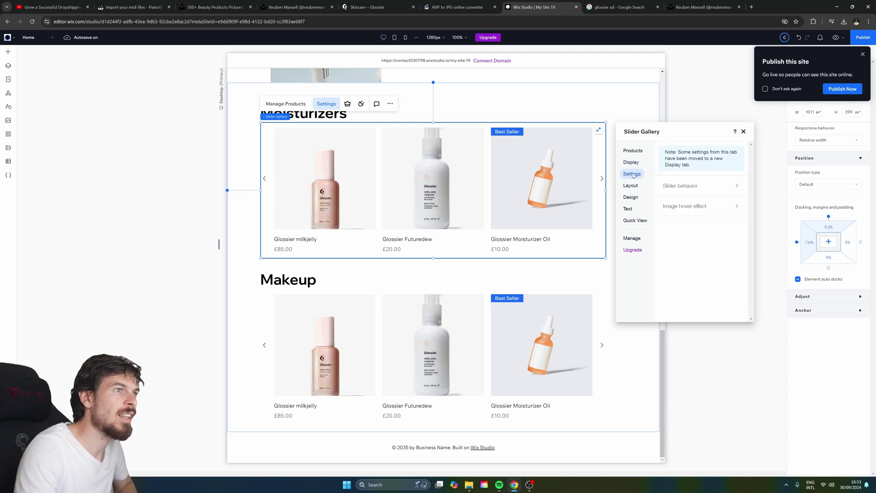
click(633, 151)
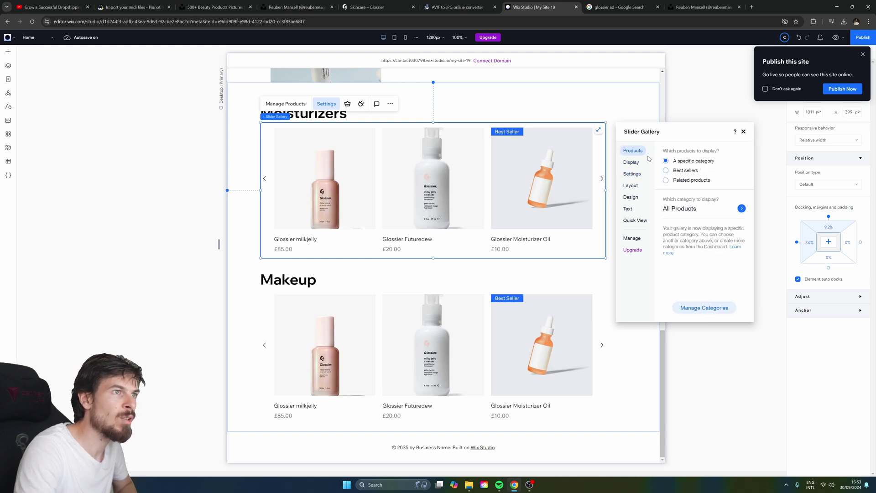
click(691, 209)
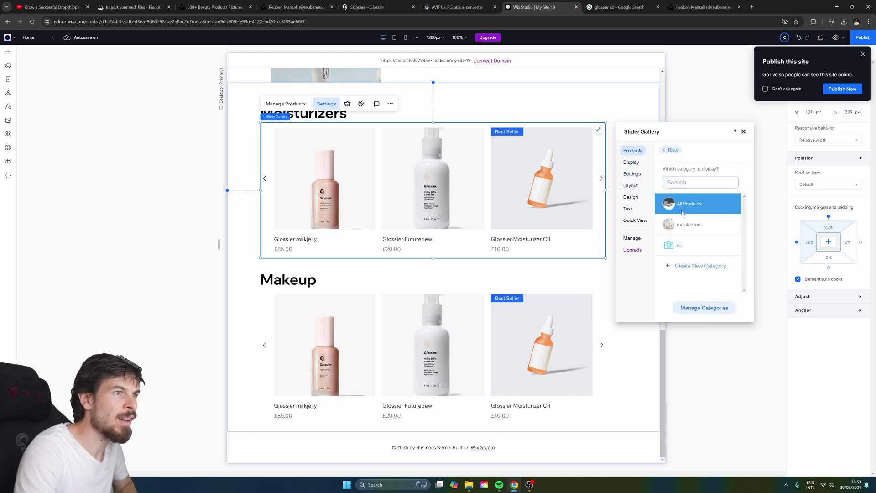
click(689, 226)
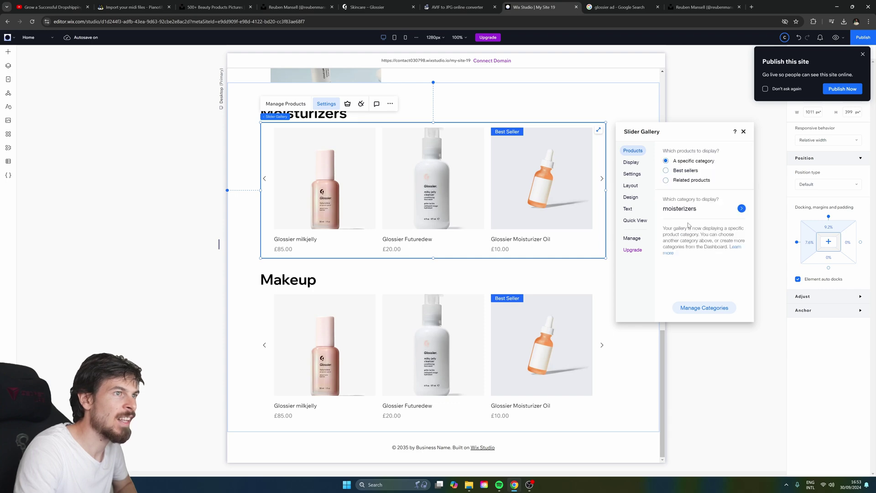
Set the Makeup slider gallery to show the oil category and close the settings.
click(419, 333)
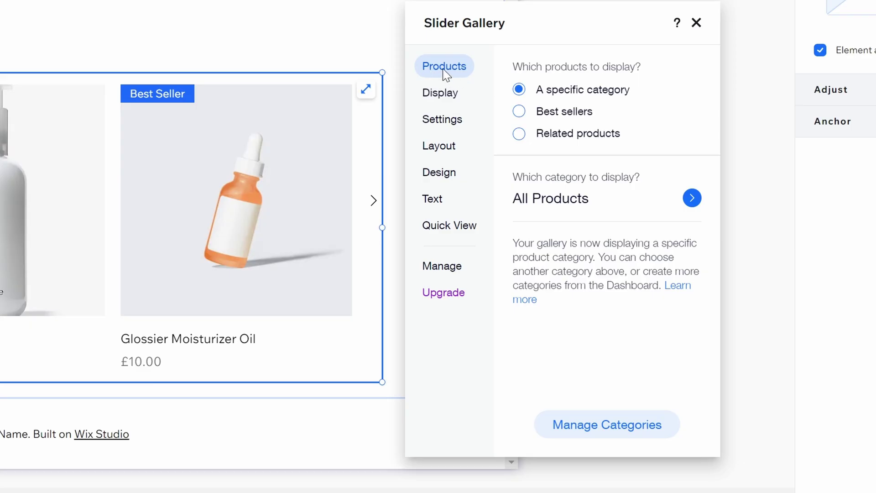
click(574, 200)
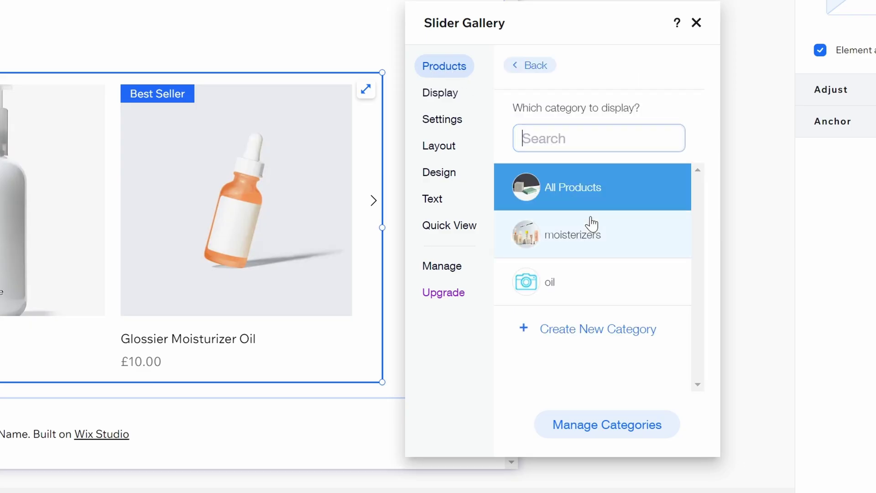
click(553, 279)
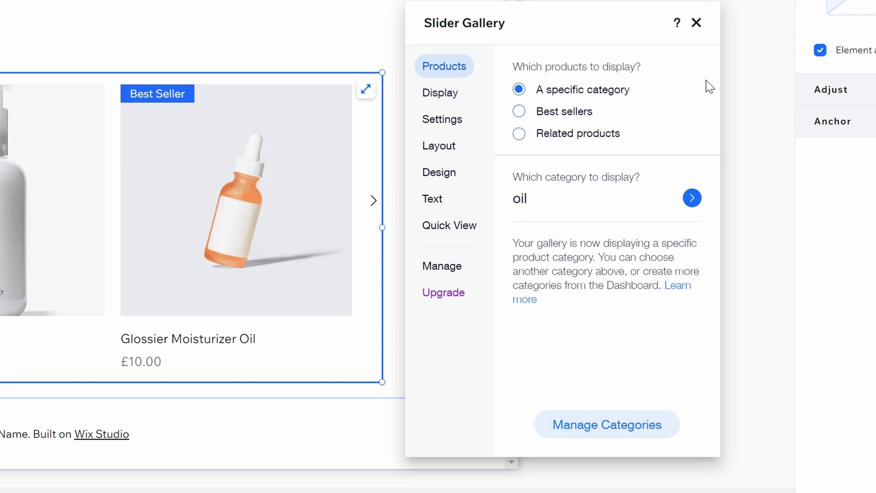
click(695, 24)
click(491, 76)
scroll(168, 120, up, 2)
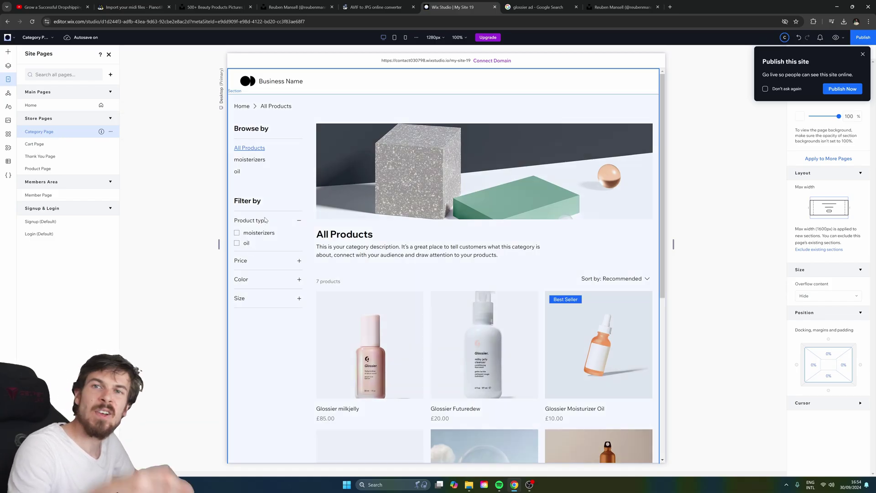
Switch the editor to the store's Product Page under Store Pages.
scroll(328, 209, down, 3)
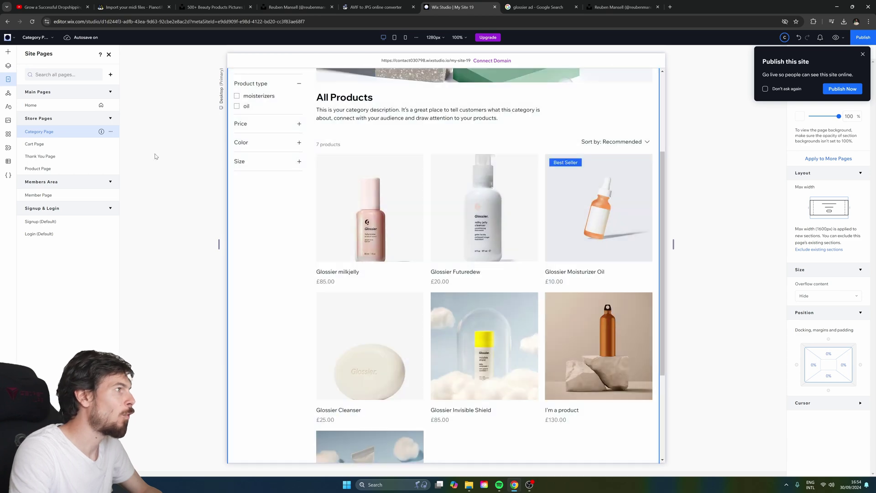
click(65, 170)
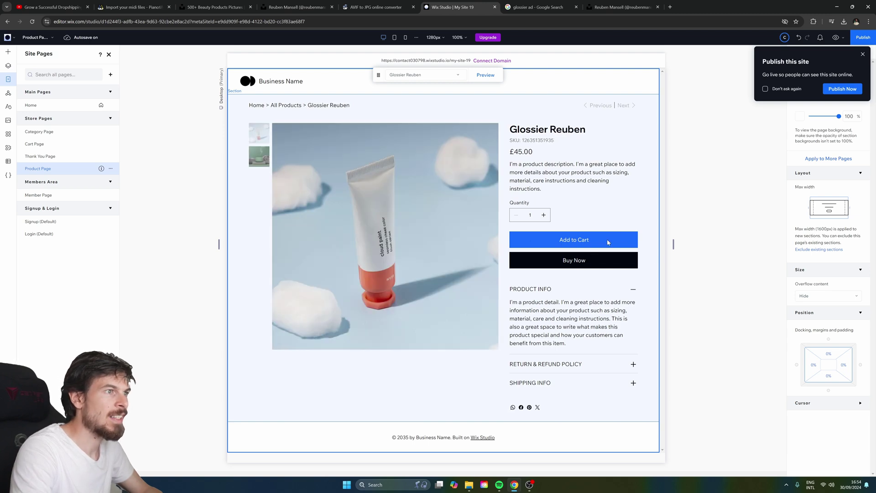
Give the product page's Add to Cart button an orange background fill, then switch to the Thank You page.
click(588, 239)
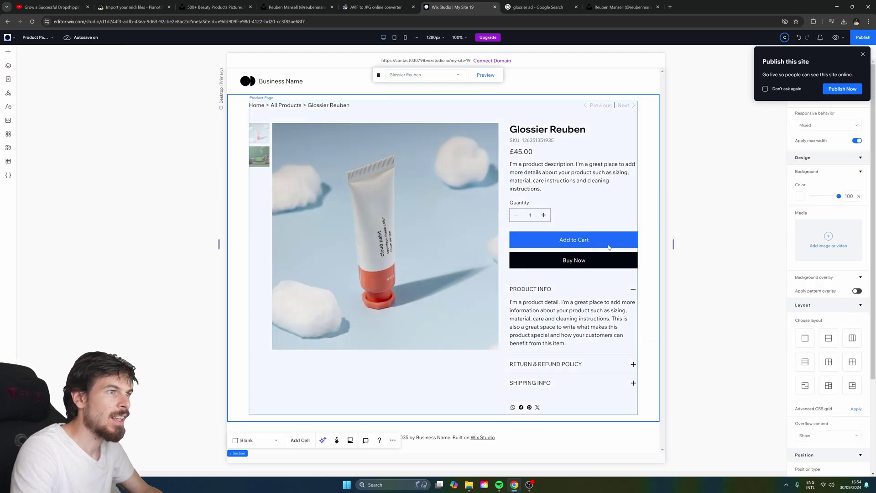
click(591, 240)
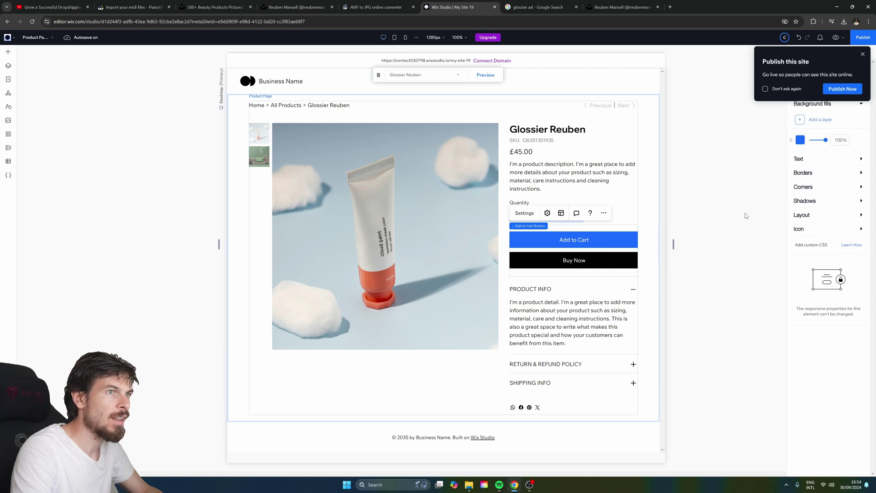
click(800, 137)
click(822, 237)
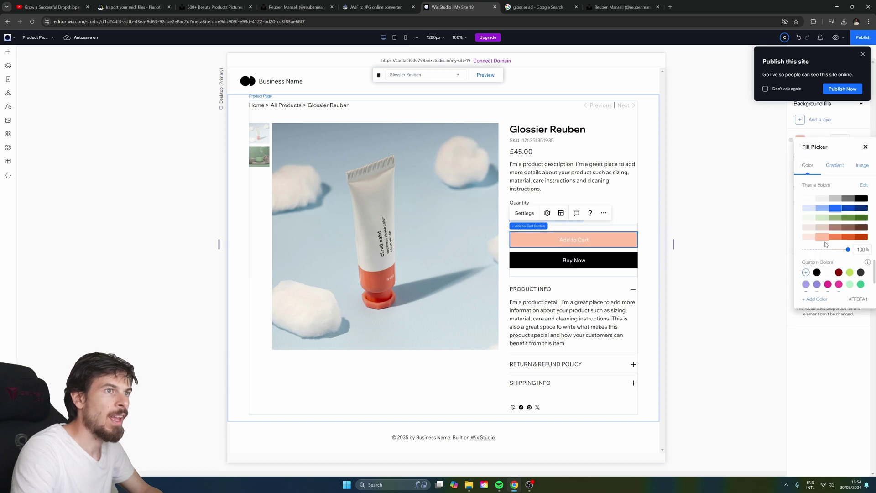
click(731, 267)
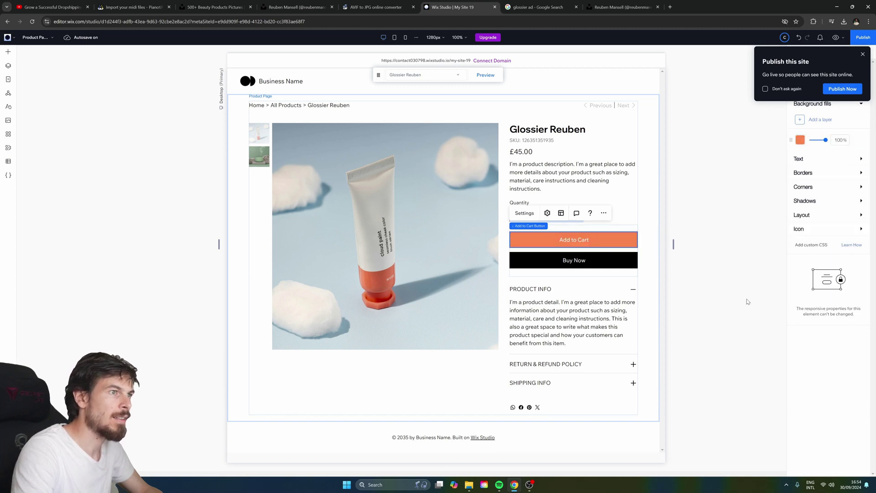
click(8, 79)
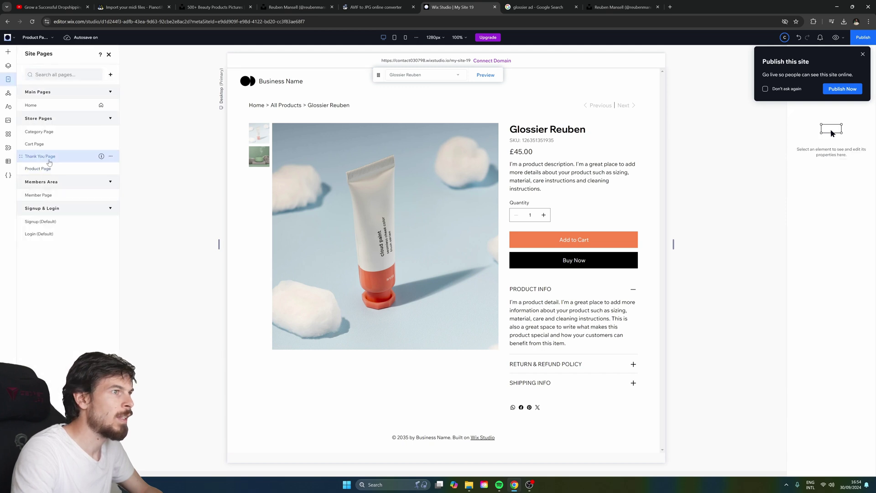
click(56, 156)
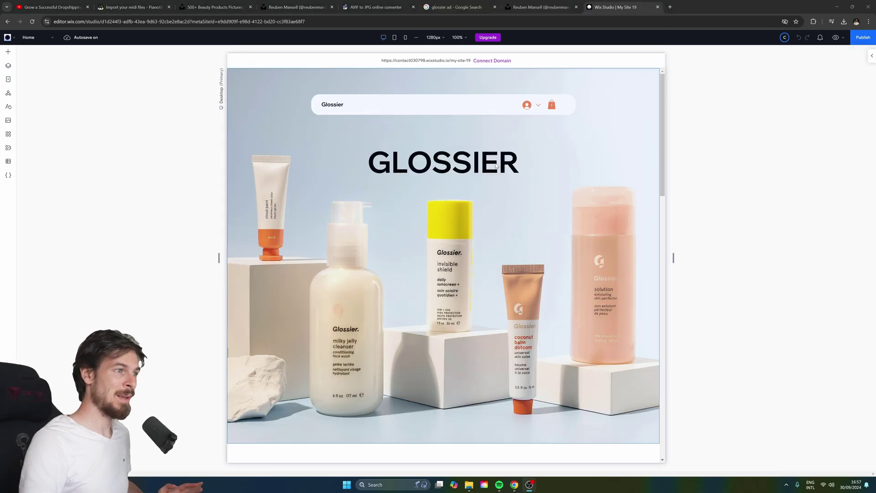
Scroll the home page to reveal the 'Protect your skin' heading below the GLOSSIER hero.
scroll(476, 323, down, 1)
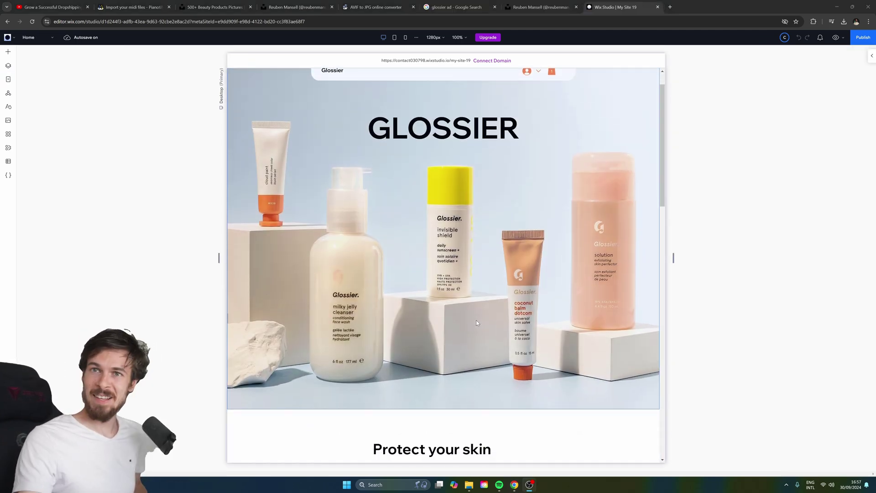